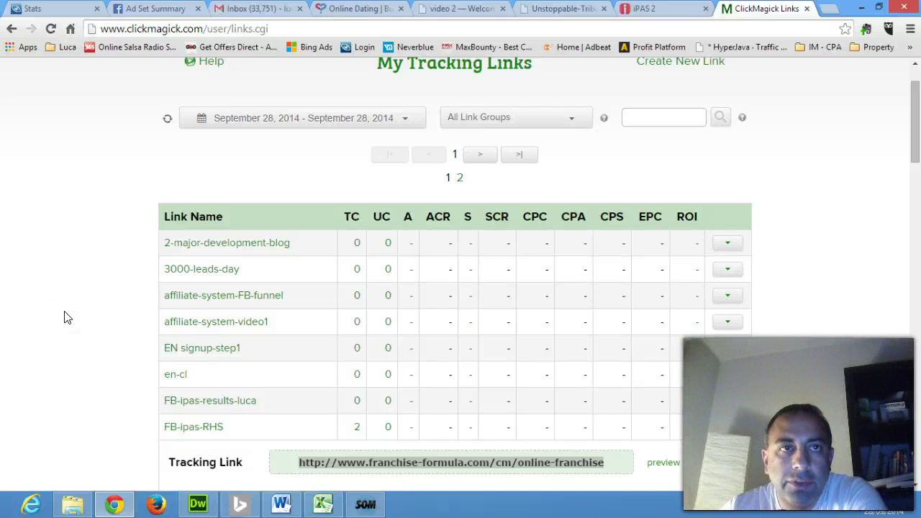
- Copy the FB-ipas-RHS tracking link's domain, up to .com
{"action": "scroll", "coordinate": [64, 318], "scroll_direction": "up", "scroll_amount": 1}
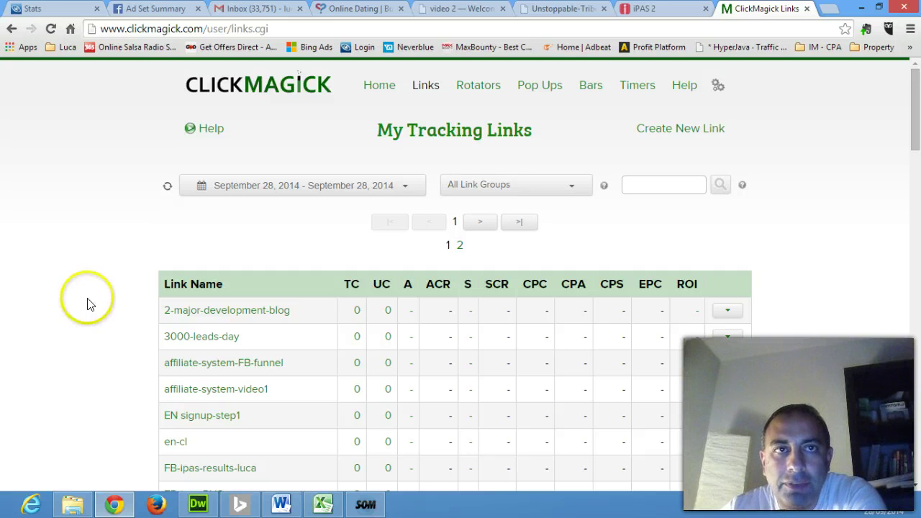
{"action": "scroll", "coordinate": [94, 312], "scroll_direction": "down", "scroll_amount": 1}
{"action": "scroll", "coordinate": [303, 371], "scroll_direction": "down", "scroll_amount": 1}
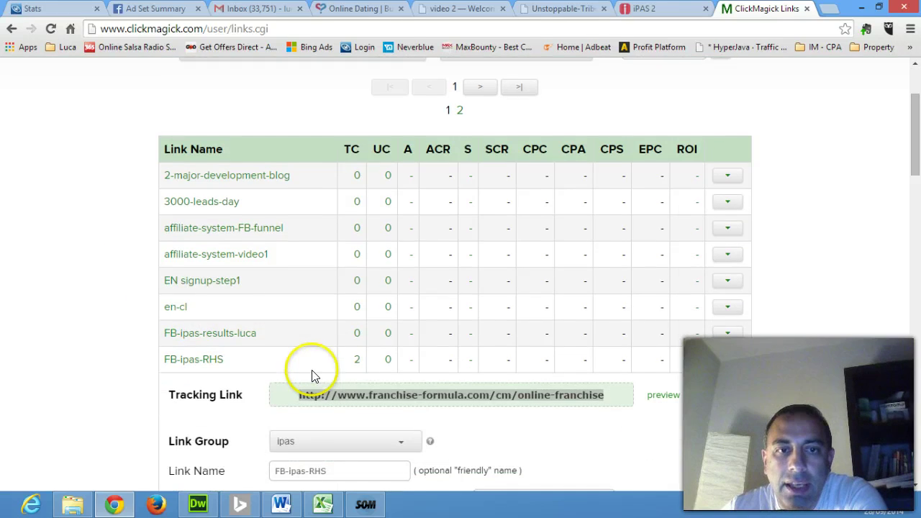
{"action": "left_click", "coordinate": [319, 395]}
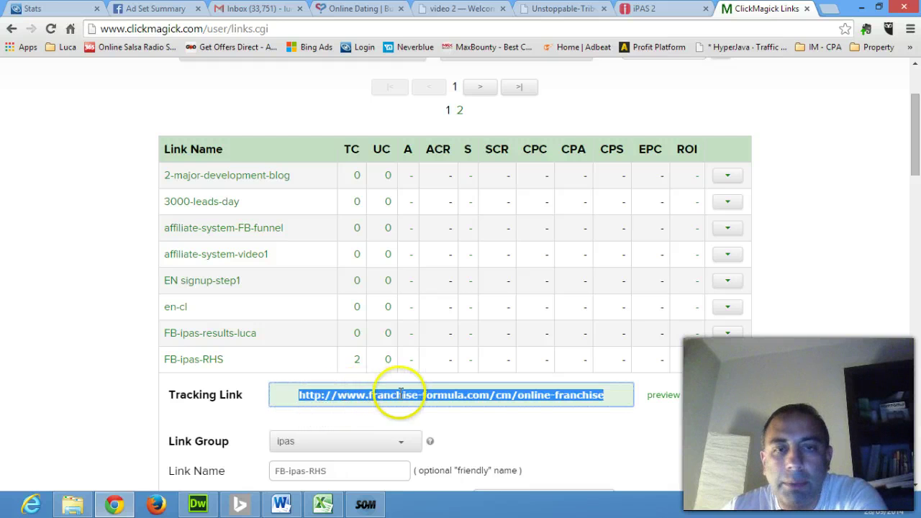
{"action": "left_click", "coordinate": [321, 394]}
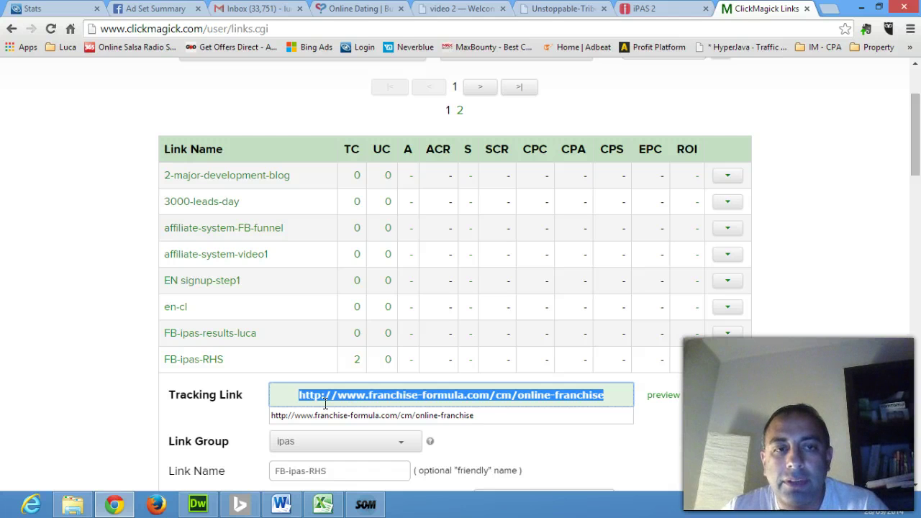
{"action": "left_click", "coordinate": [489, 395]}
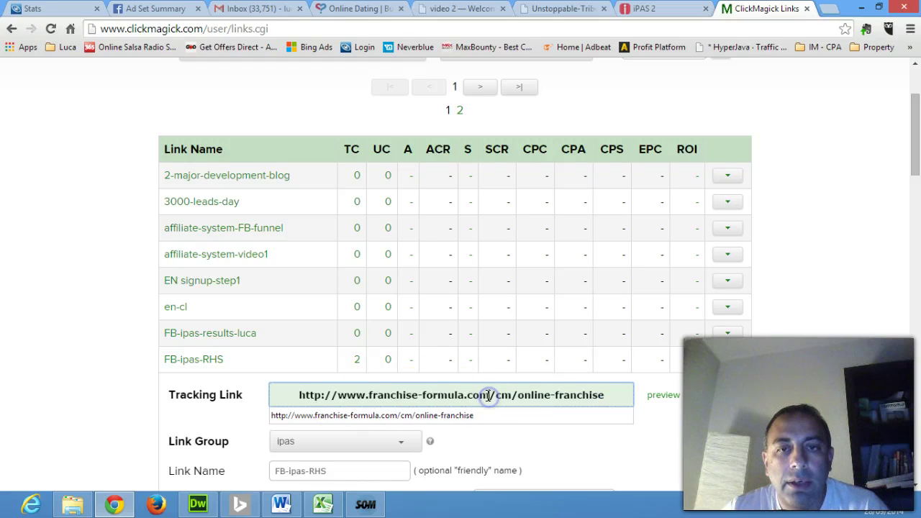
{"action": "key", "text": "shift+Home"}
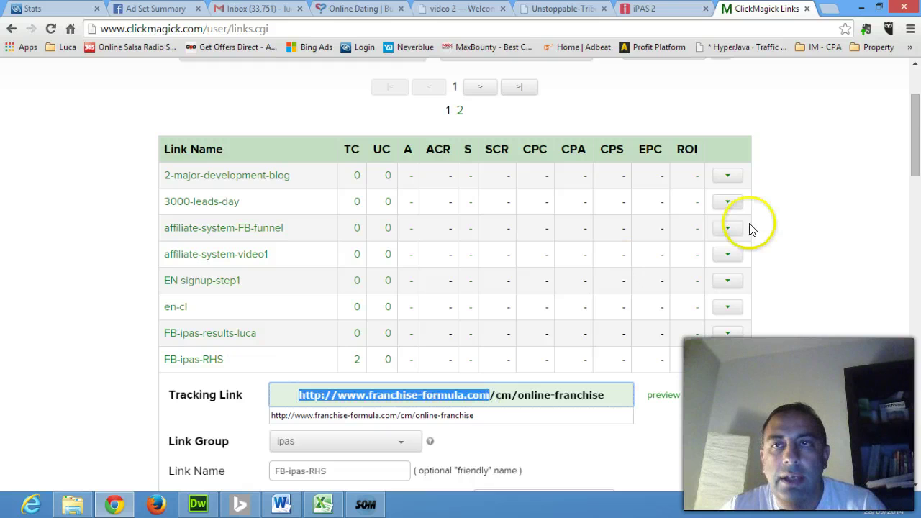
{"action": "key", "text": "ctrl+c"}
- Load the copied bare domain over https in a new tab, which returns 403 Forbidden
{"action": "left_click", "coordinate": [831, 8]}
{"action": "key", "text": "ctrl+v"}
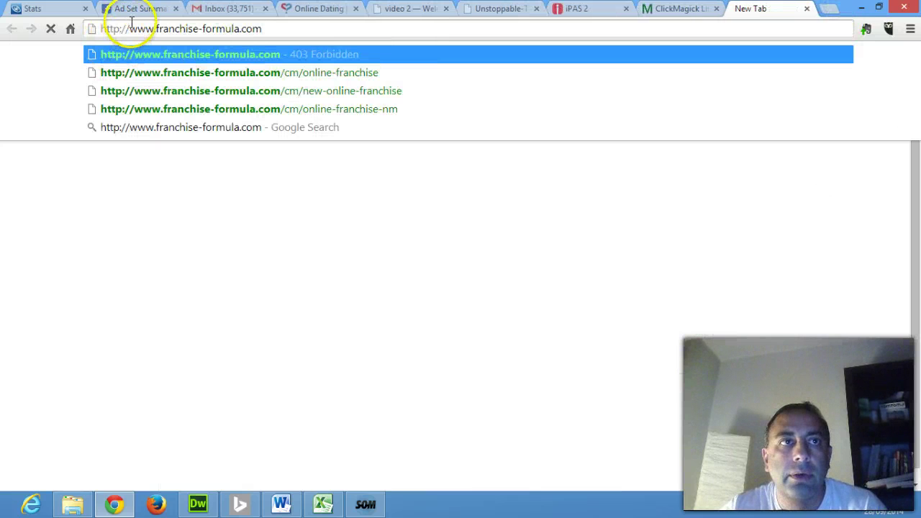
{"action": "left_click", "coordinate": [126, 28]}
{"action": "type", "text": "s"}
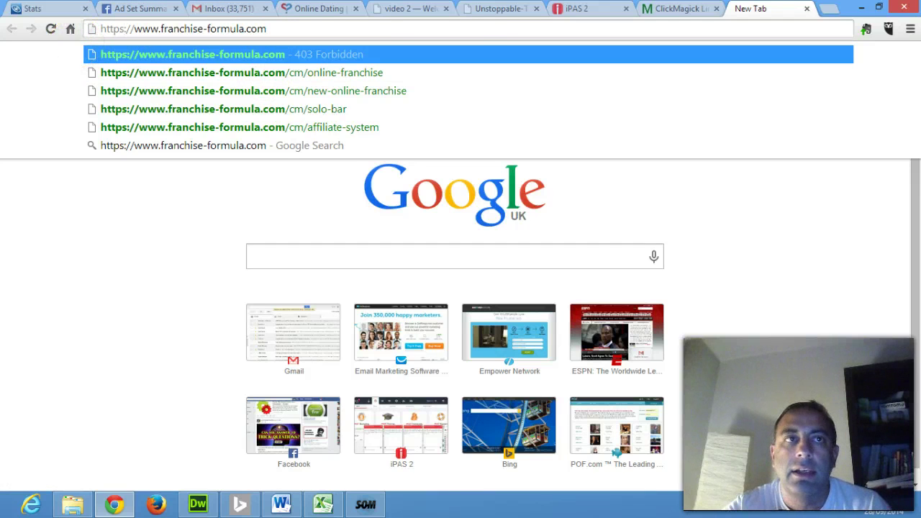
{"action": "key", "text": "Return"}
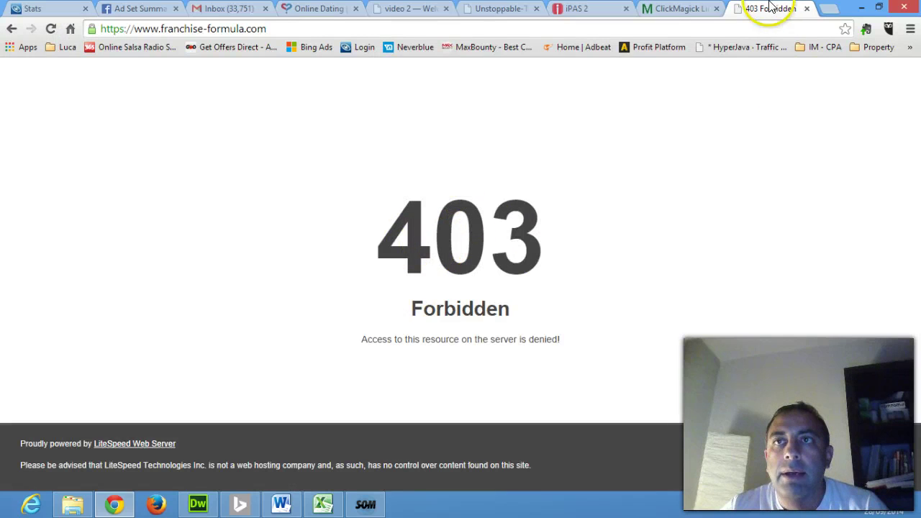
- Open the full FB-ipas-RHS tracking link over https in that tab
{"action": "left_click", "coordinate": [677, 9]}
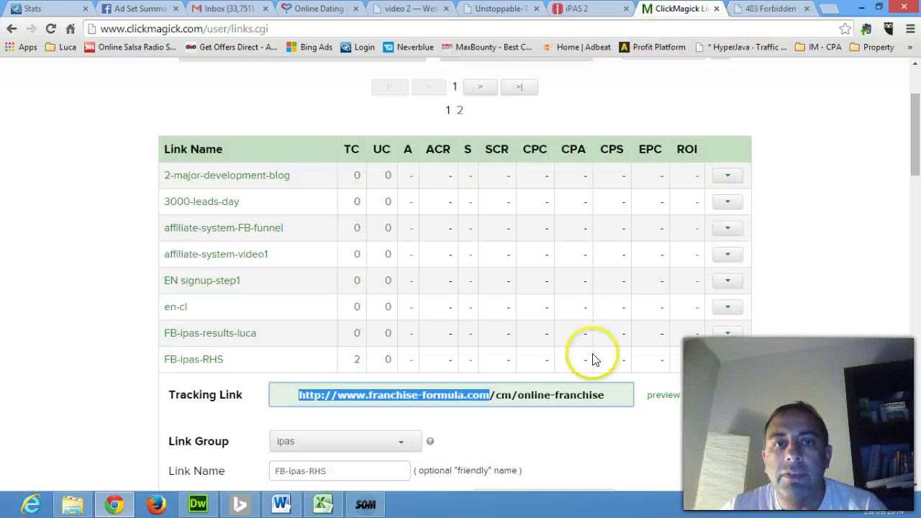
{"action": "left_click", "coordinate": [604, 390]}
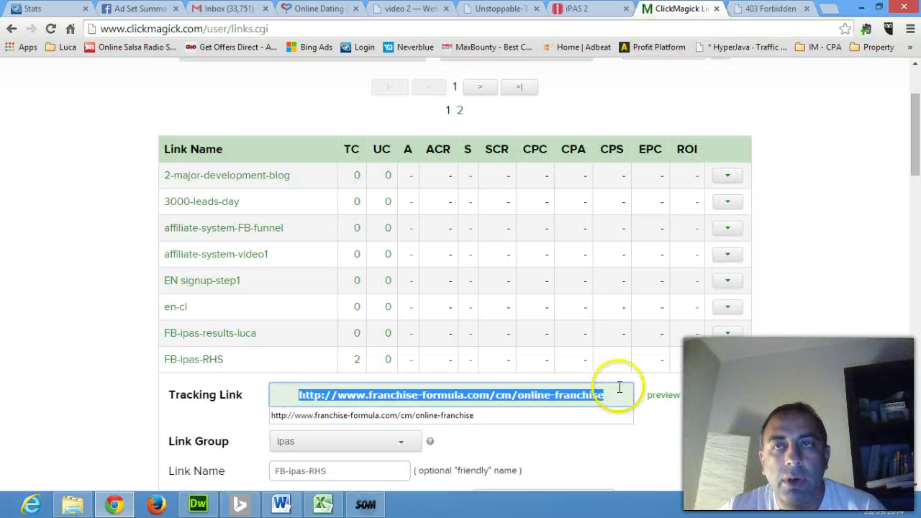
{"action": "left_click", "coordinate": [768, 10]}
{"action": "left_click", "coordinate": [331, 29]}
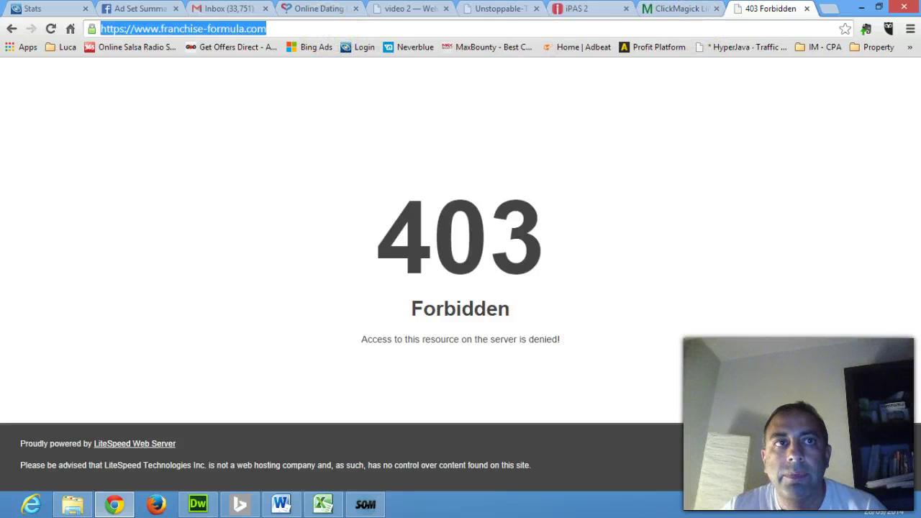
{"action": "key", "text": "ctrl+v"}
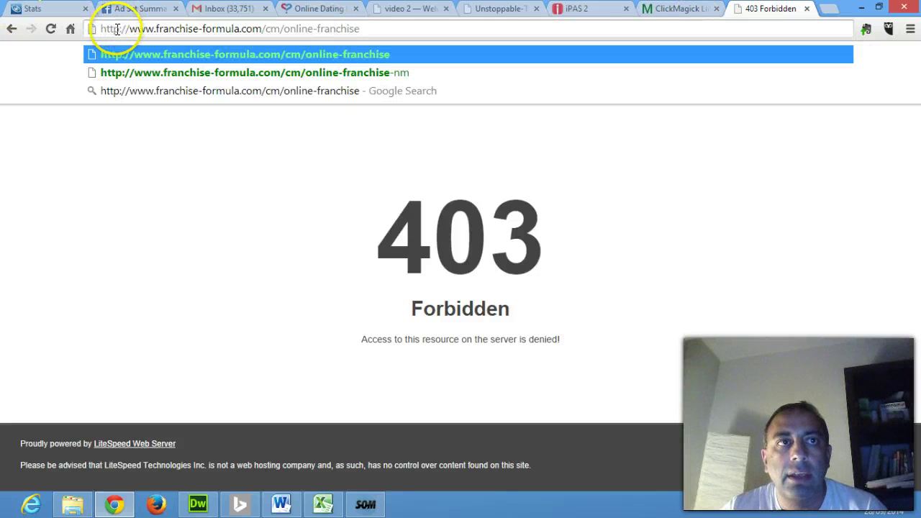
{"action": "left_click", "coordinate": [118, 29]}
{"action": "type", "text": "s"}
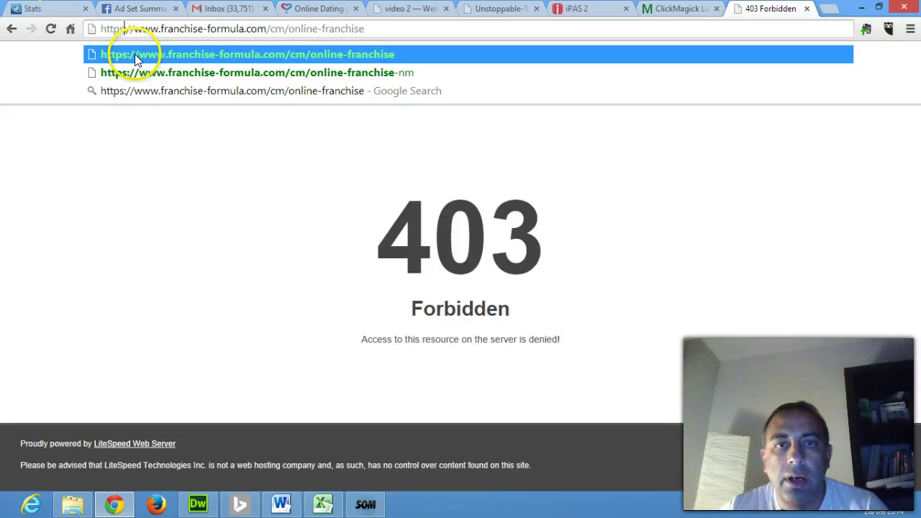
{"action": "left_click", "coordinate": [136, 56]}
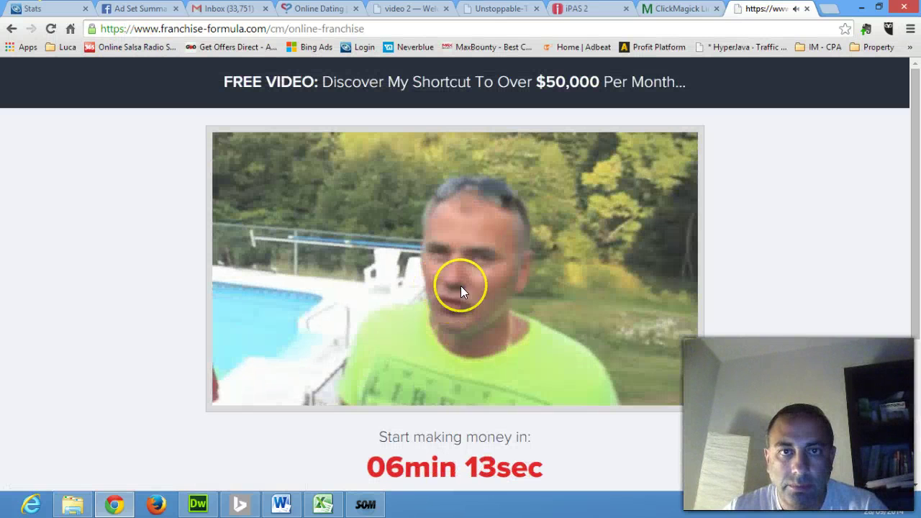
- Play the franchise video, cancel the exit-offer pop-up, and confirm the page stays on https
{"action": "left_click", "coordinate": [434, 271]}
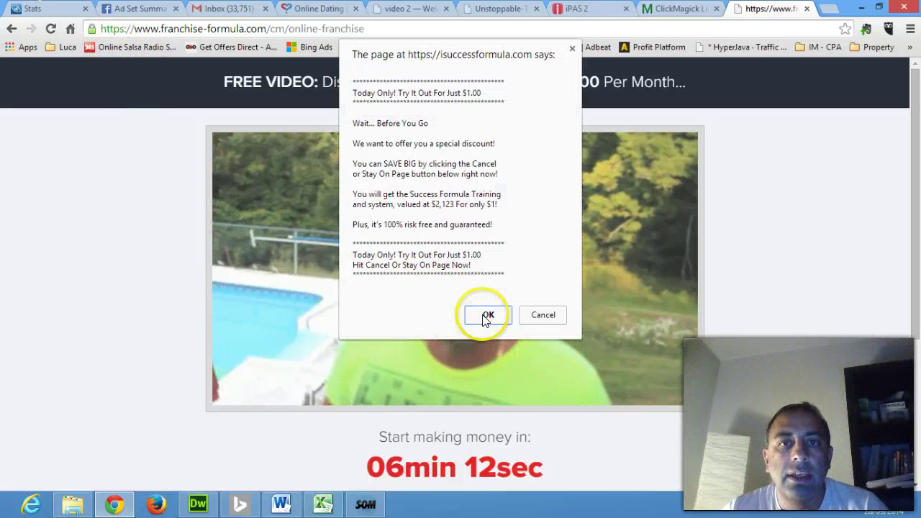
{"action": "left_click", "coordinate": [542, 316]}
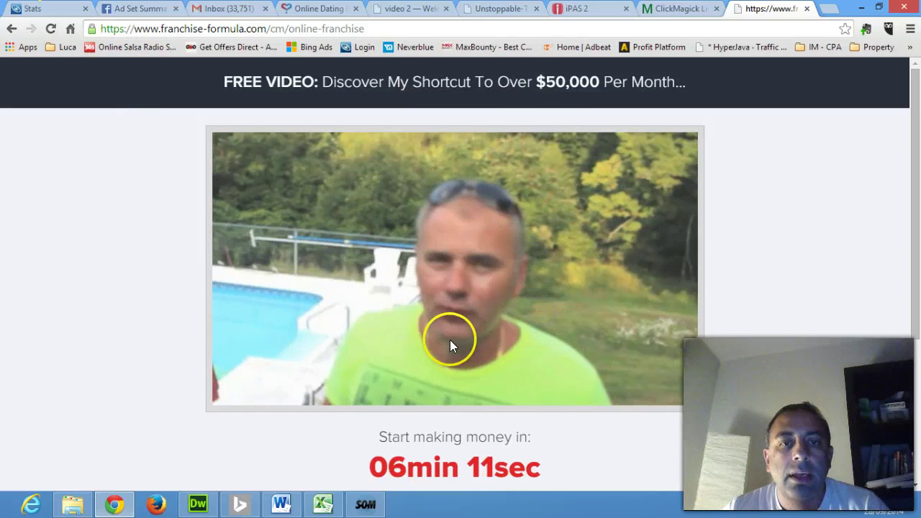
{"action": "scroll", "coordinate": [439, 329], "scroll_direction": "down", "scroll_amount": 3}
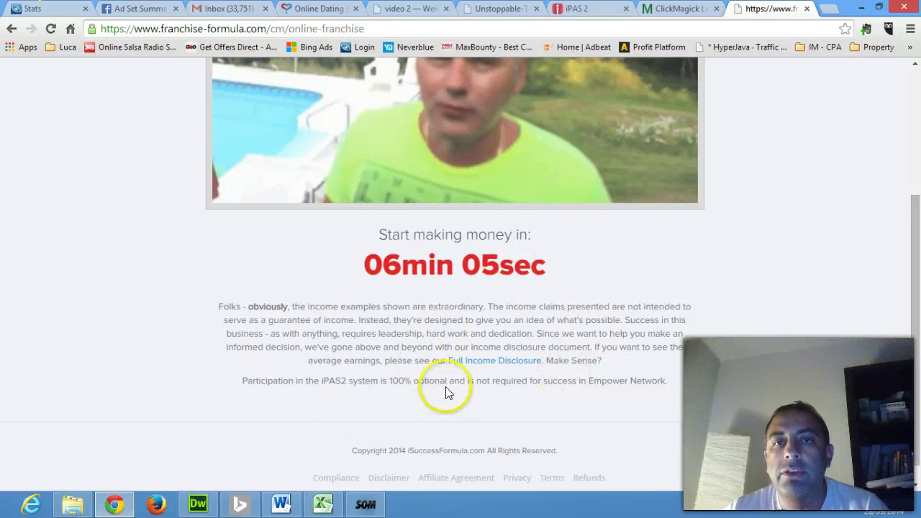
{"action": "scroll", "coordinate": [450, 388], "scroll_direction": "up", "scroll_amount": 3}
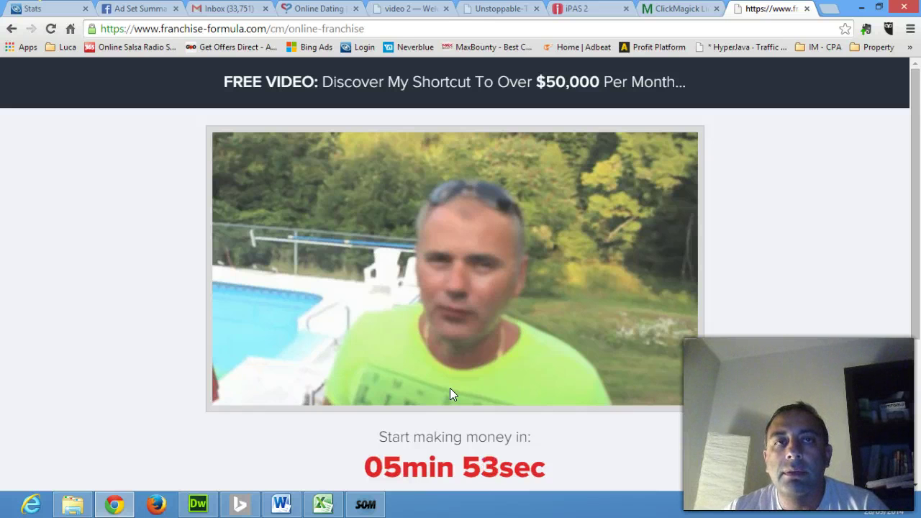
{"action": "left_click", "coordinate": [451, 393]}
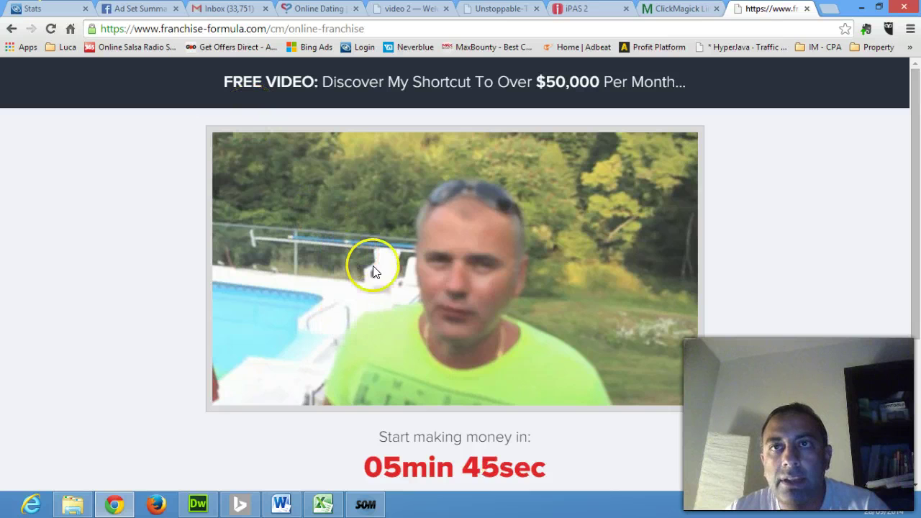
- Close the franchise tab and attach the iss-optin MagickBar to the FB-ipas-RHS link
{"action": "left_click", "coordinate": [807, 9]}
{"action": "left_click", "coordinate": [61, 352]}
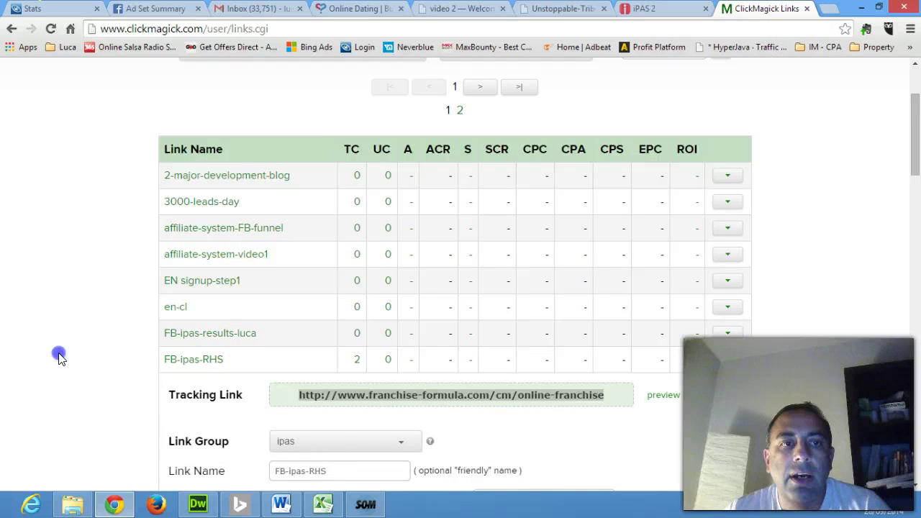
{"action": "scroll", "coordinate": [65, 370], "scroll_direction": "down", "scroll_amount": 4}
{"action": "scroll", "coordinate": [65, 374], "scroll_direction": "down", "scroll_amount": 1}
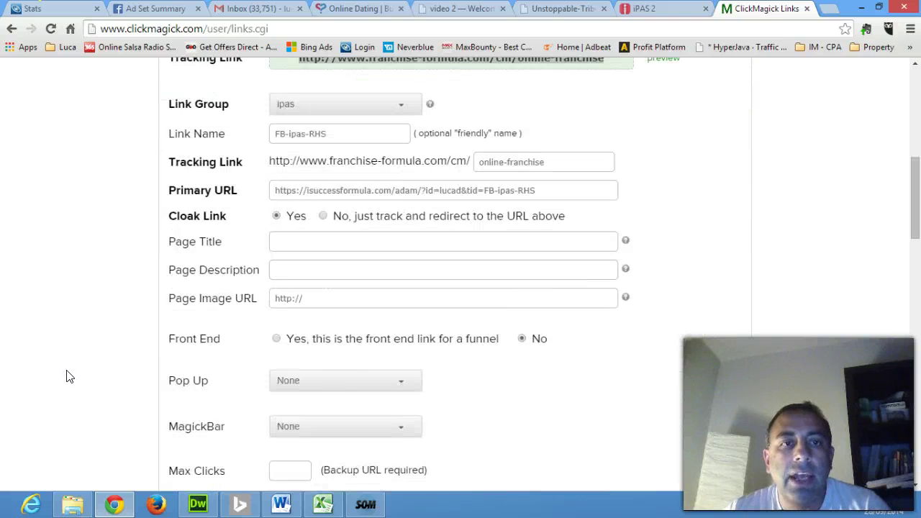
{"action": "scroll", "coordinate": [67, 379], "scroll_direction": "down", "scroll_amount": 1}
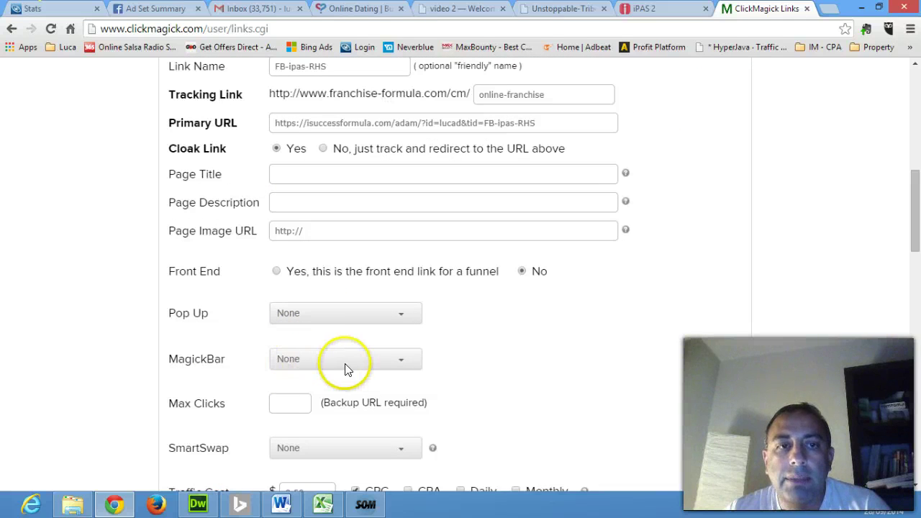
{"action": "left_click", "coordinate": [365, 360]}
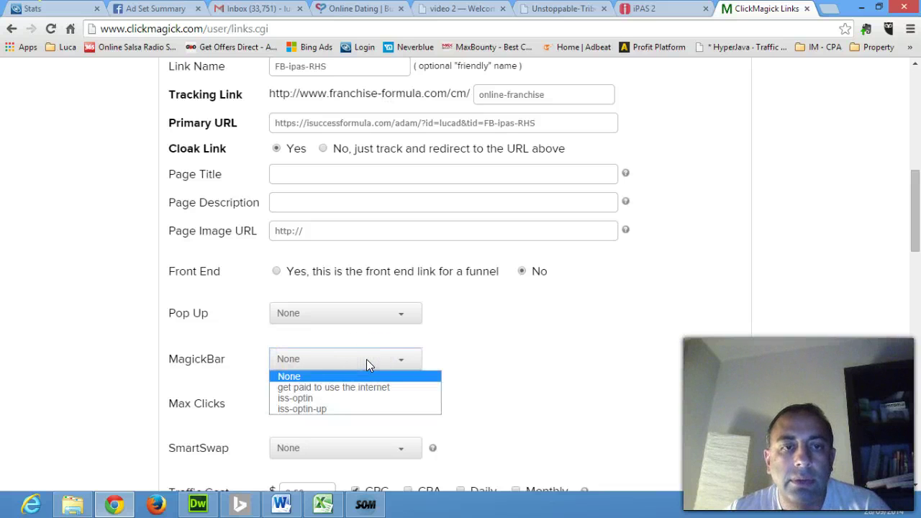
{"action": "left_click", "coordinate": [314, 398]}
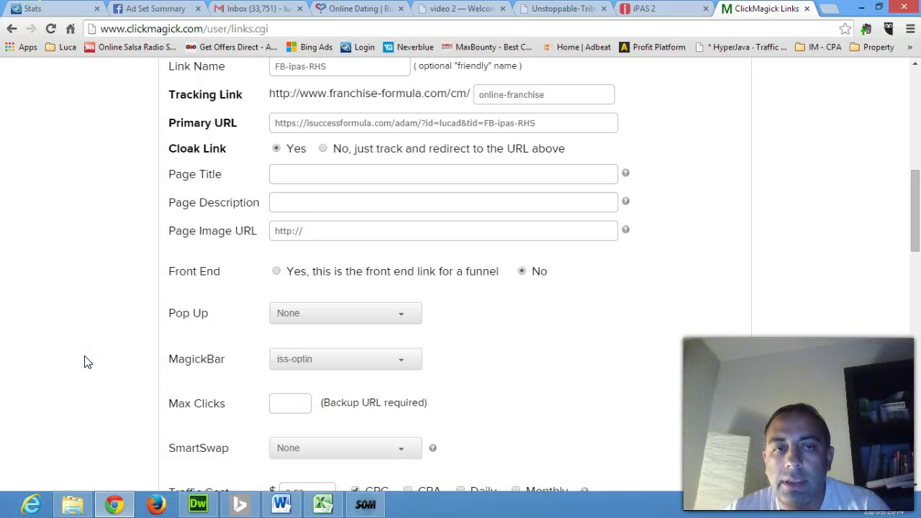
- Save the FB-ipas-RHS link's updated settings
{"action": "scroll", "coordinate": [84, 362], "scroll_direction": "down", "scroll_amount": 1}
{"action": "scroll", "coordinate": [84, 362], "scroll_direction": "down", "scroll_amount": 3}
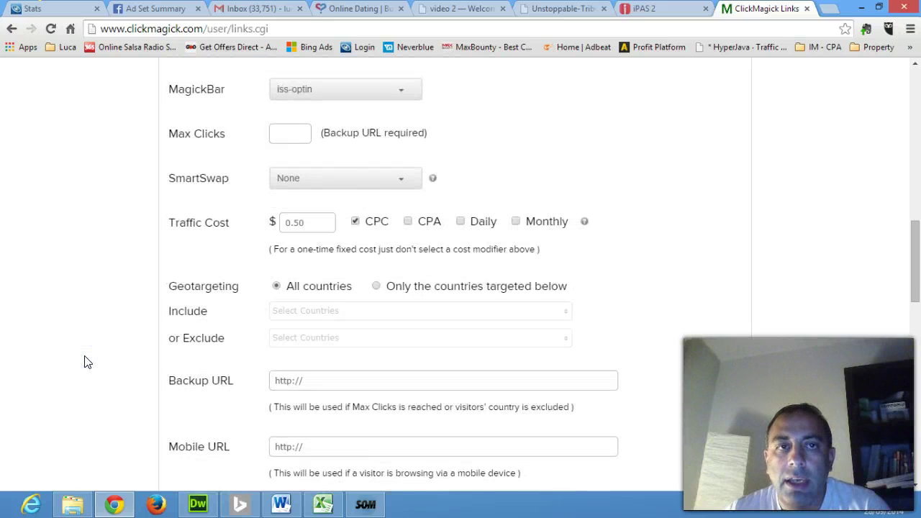
{"action": "scroll", "coordinate": [84, 362], "scroll_direction": "down", "scroll_amount": 3}
{"action": "scroll", "coordinate": [85, 362], "scroll_direction": "down", "scroll_amount": 3}
{"action": "left_click", "coordinate": [297, 375]}
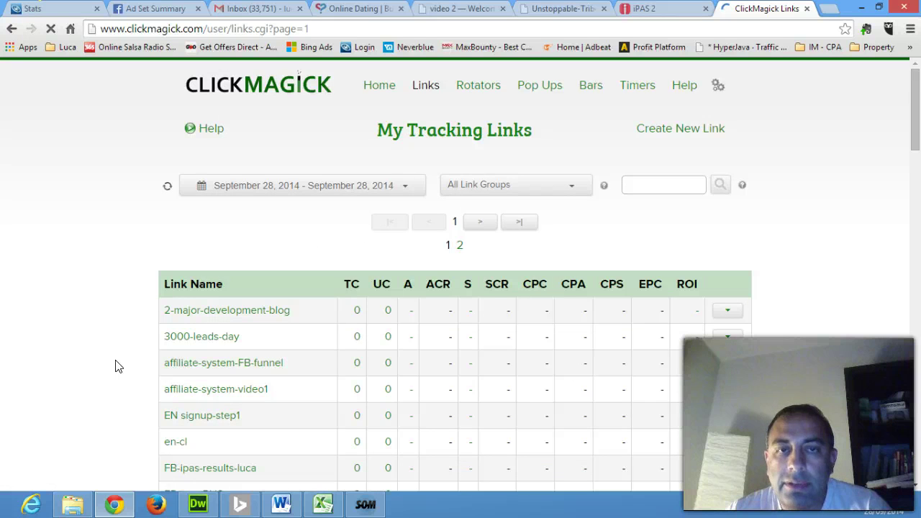
- Reopen FB-ipas-RHS and paste its full tracking link URL into a new tab's address bar
{"action": "scroll", "coordinate": [118, 367], "scroll_direction": "down", "scroll_amount": 2}
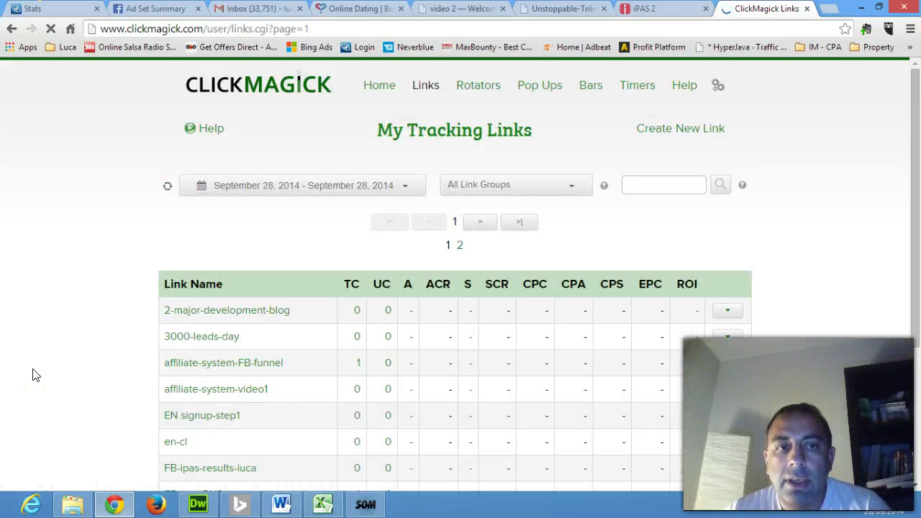
{"action": "scroll", "coordinate": [32, 374], "scroll_direction": "down", "scroll_amount": 1}
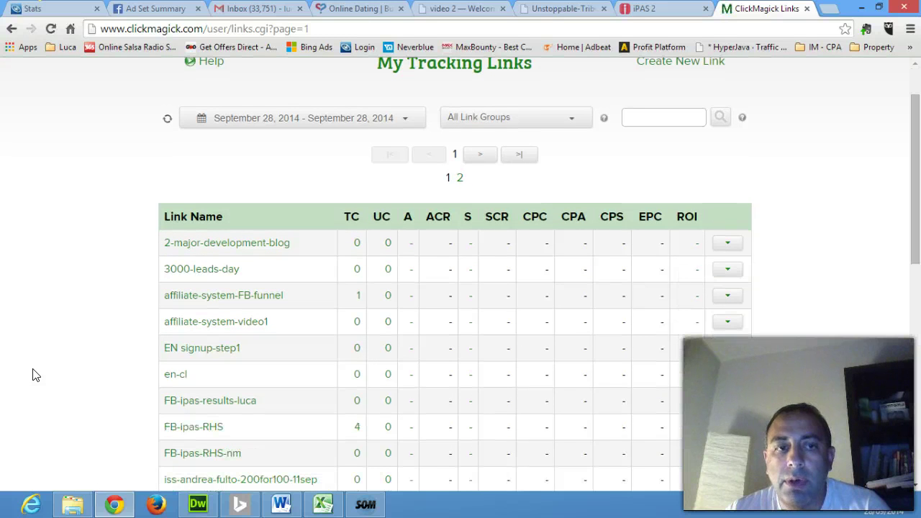
{"action": "mouse_move", "coordinate": [202, 453]}
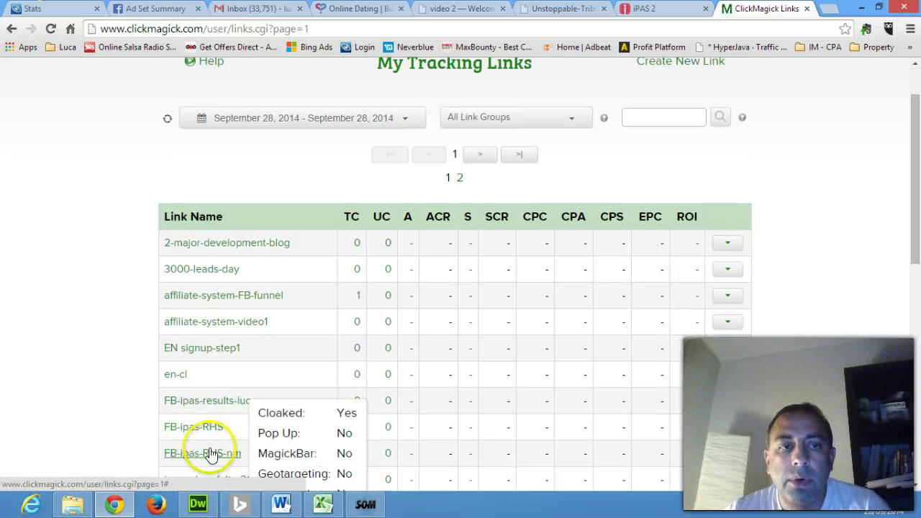
{"action": "left_click", "coordinate": [200, 429]}
{"action": "scroll", "coordinate": [82, 411], "scroll_direction": "down", "scroll_amount": 3}
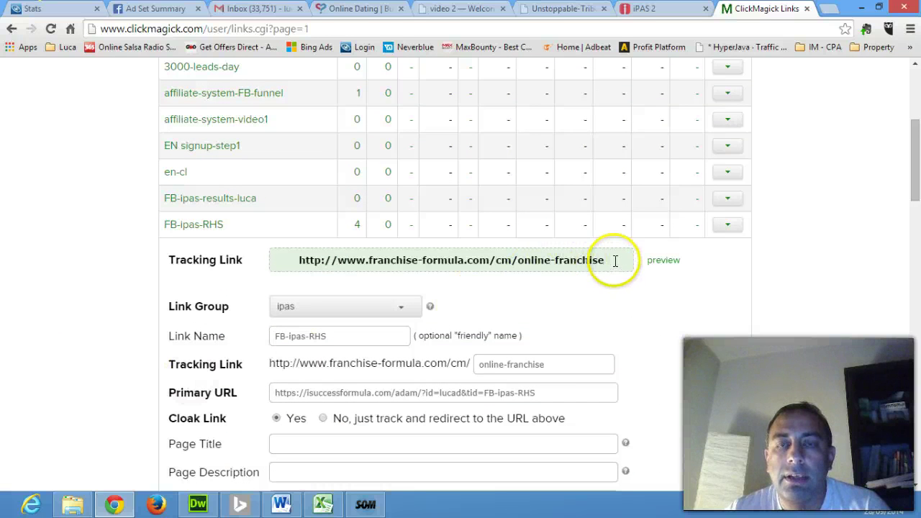
{"action": "left_click_drag", "start_coordinate": [617, 260], "coordinate": [207, 260]}
{"action": "key", "text": "ctrl+c"}
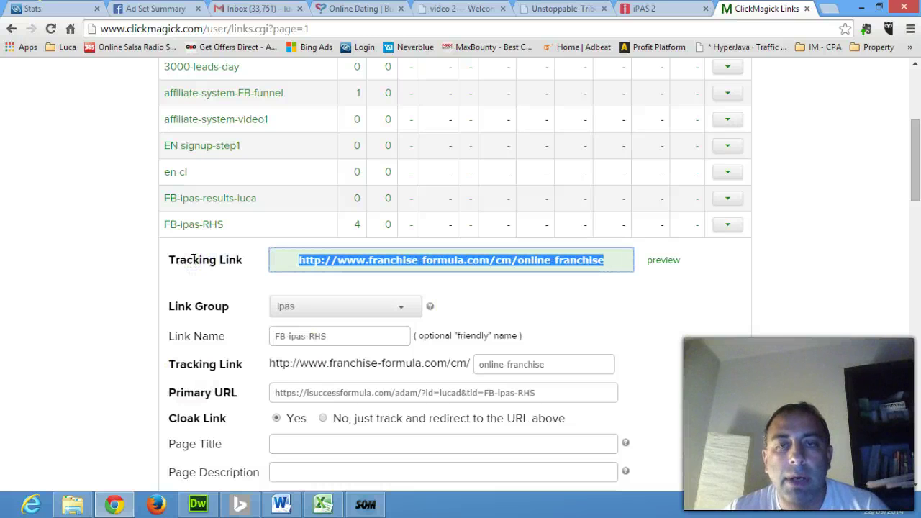
{"action": "left_click", "coordinate": [829, 9]}
{"action": "key", "text": "ctrl+v"}
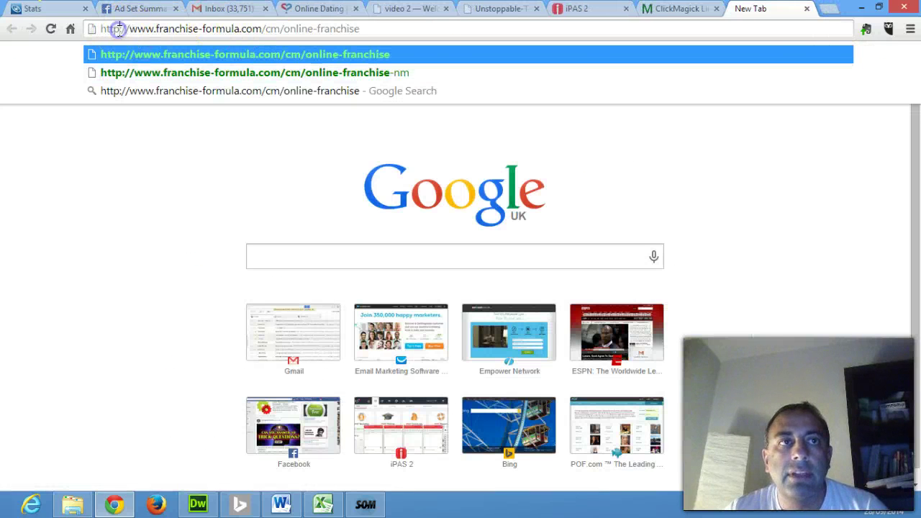
- Load the tracking link over https, showing the opt-in bar and a crossed-out insecure https
{"action": "type", "text": "s"}
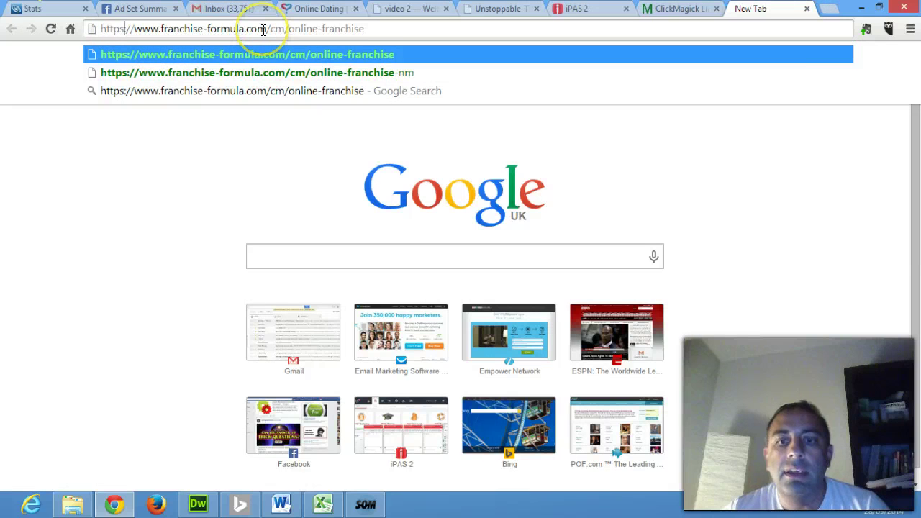
{"action": "key", "text": "Return"}
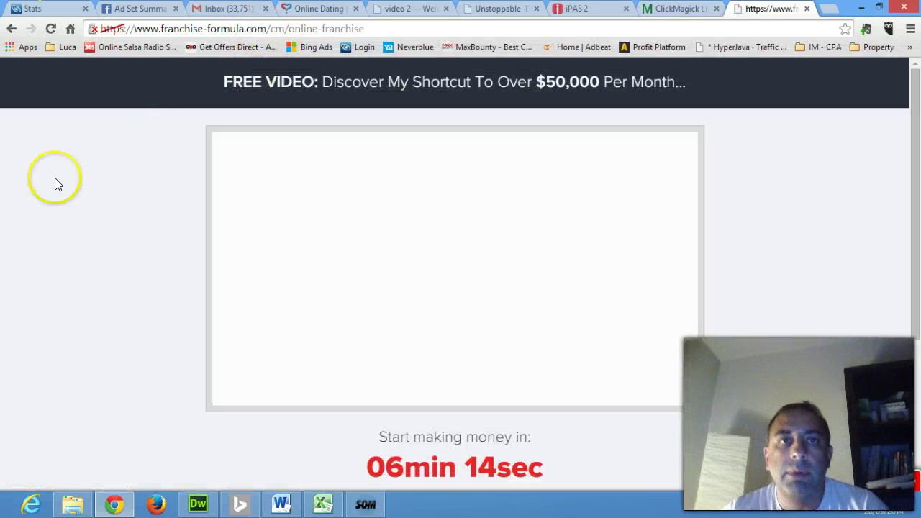
{"action": "scroll", "coordinate": [95, 244], "scroll_direction": "down", "scroll_amount": 2}
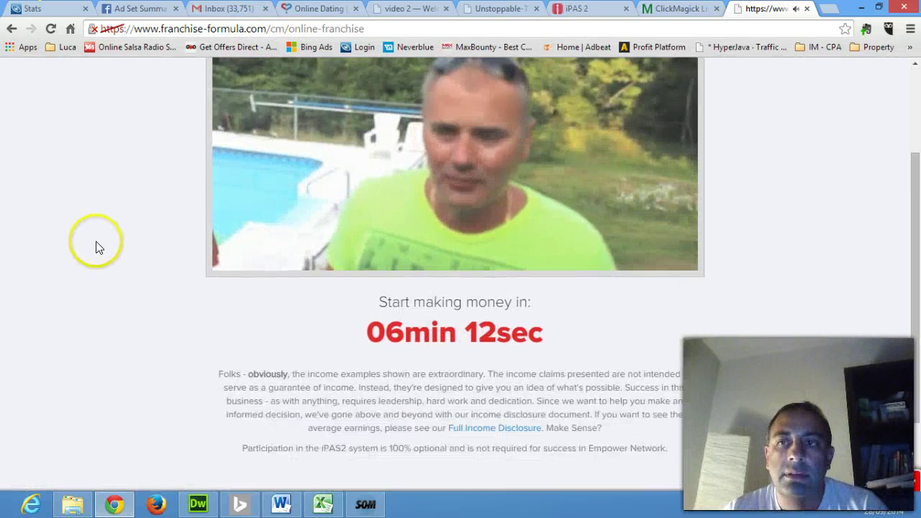
{"action": "scroll", "coordinate": [97, 246], "scroll_direction": "down", "scroll_amount": 1}
{"action": "scroll", "coordinate": [99, 247], "scroll_direction": "up", "scroll_amount": 3}
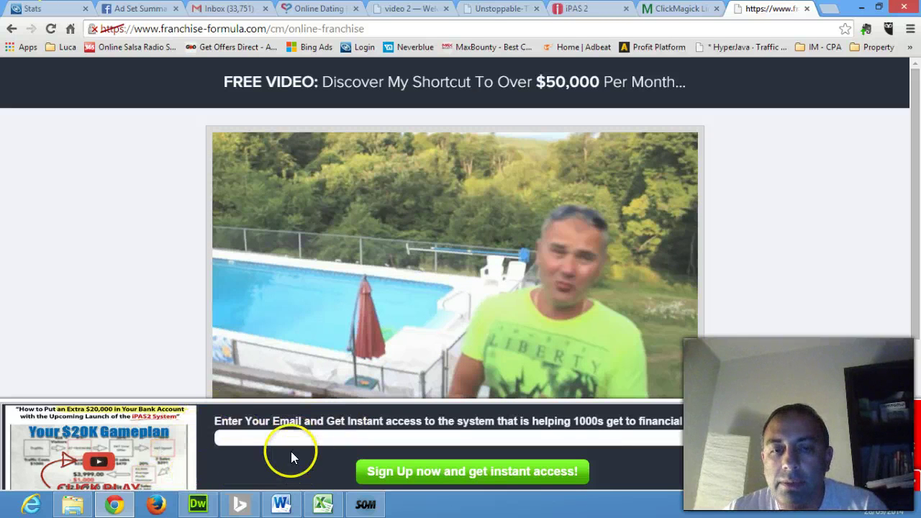
{"action": "left_click", "coordinate": [308, 438]}
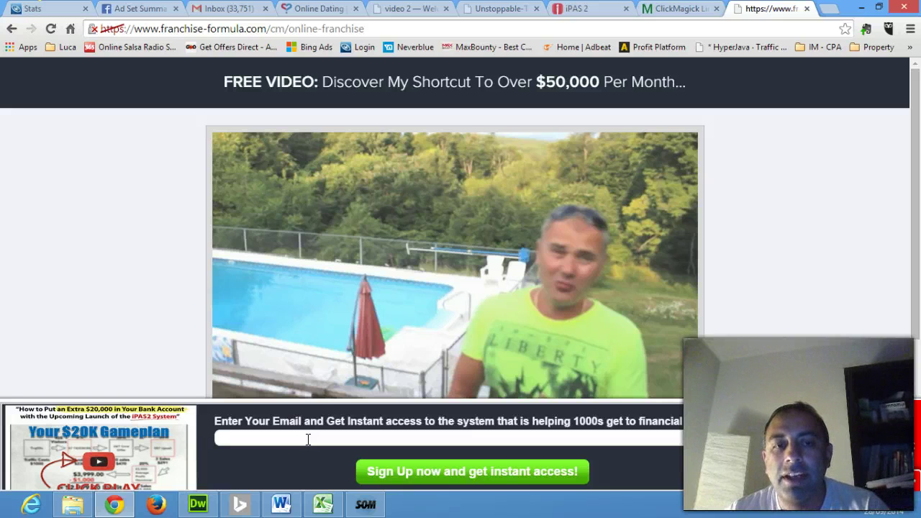
{"action": "left_click", "coordinate": [309, 439]}
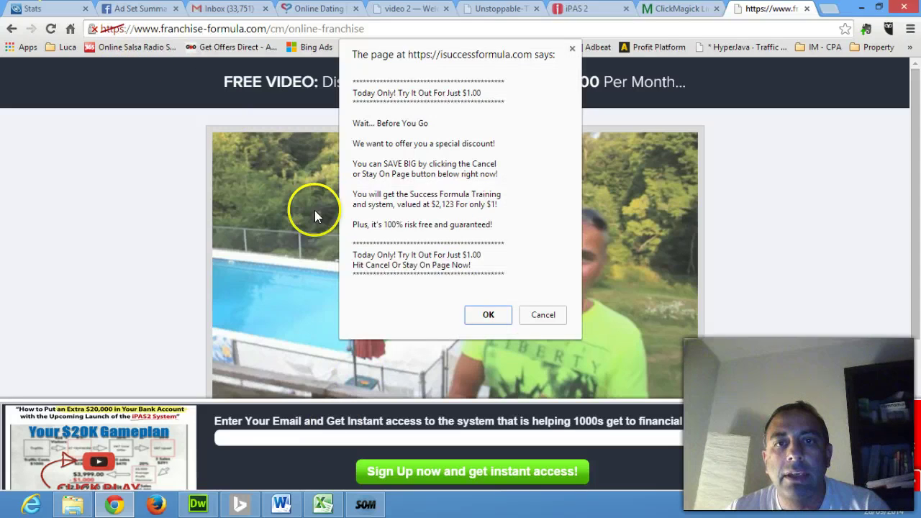
- Decline the 'Wait... Before You Go' offer and close the franchise-formula tab
{"action": "left_click", "coordinate": [536, 315]}
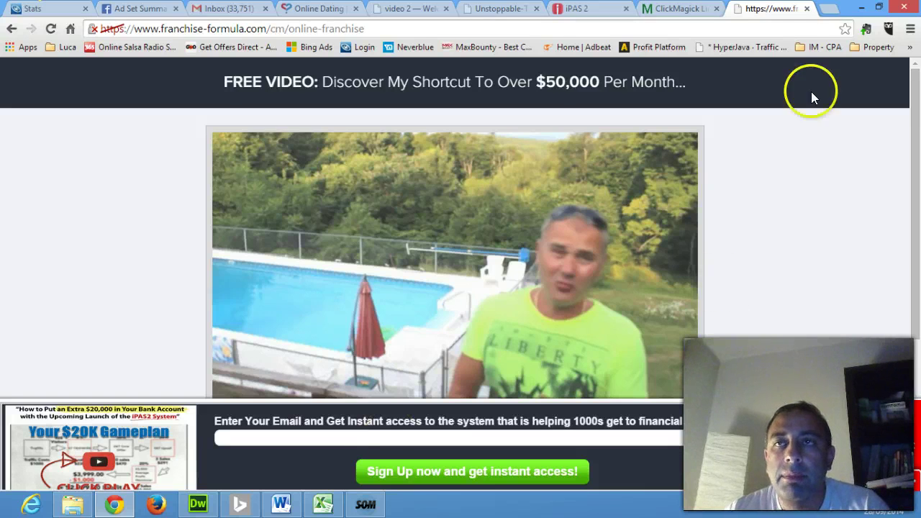
{"action": "left_click", "coordinate": [806, 9]}
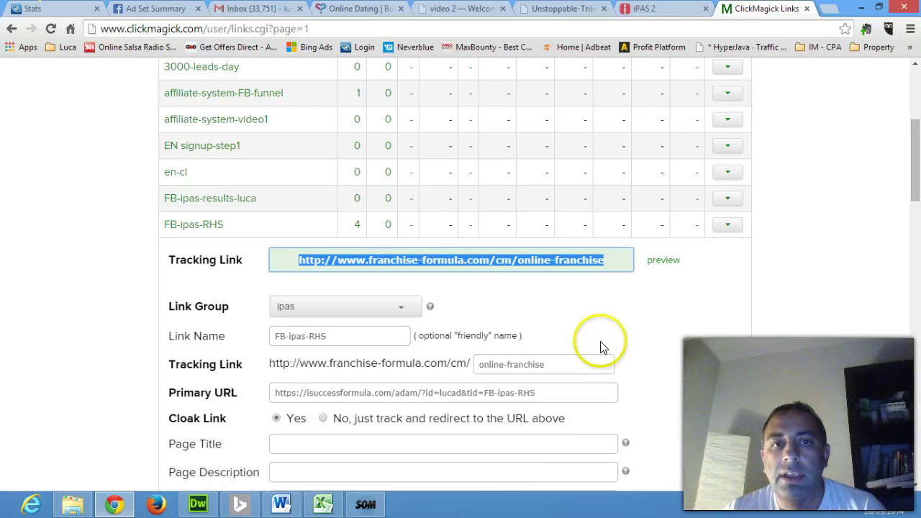
- Copy the FB-ipas-RHS tracking link again and paste it into a new tab's address bar
{"action": "key", "text": "ctrl+c"}
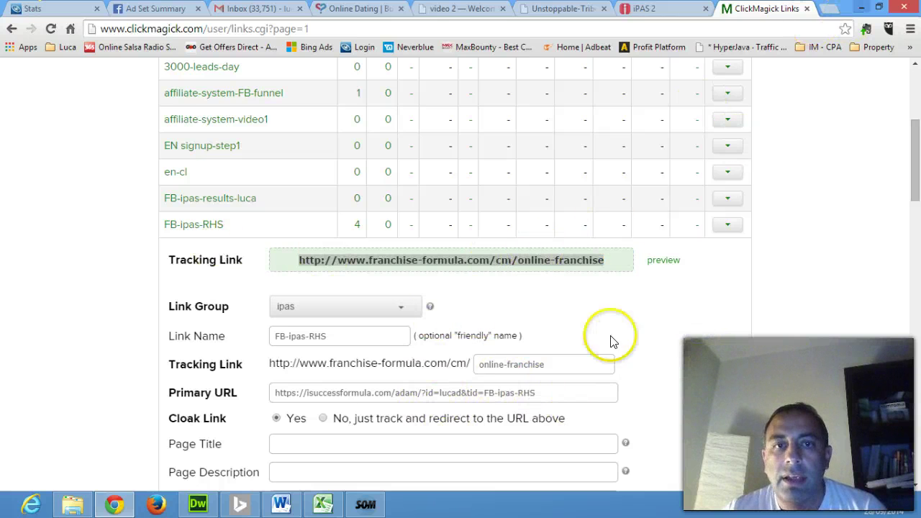
{"action": "scroll", "coordinate": [554, 356], "scroll_direction": "down", "scroll_amount": 1}
{"action": "scroll", "coordinate": [392, 428], "scroll_direction": "down", "scroll_amount": 3}
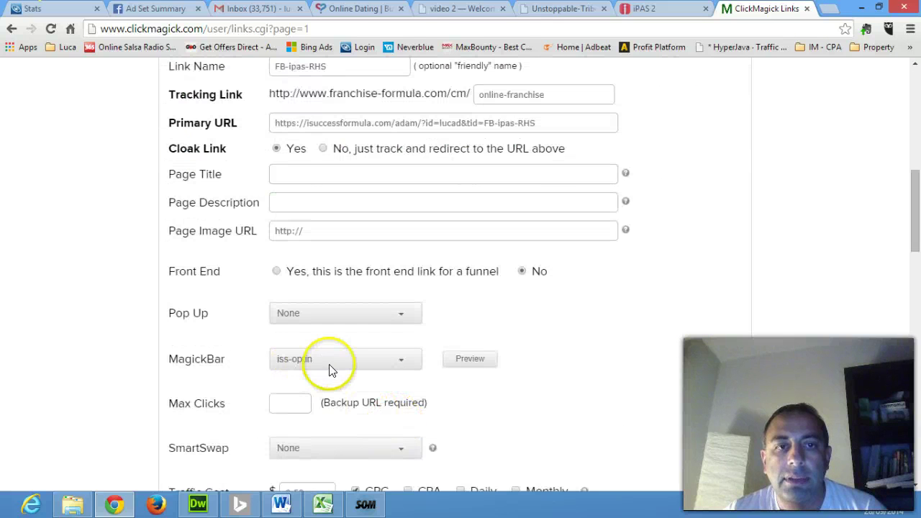
{"action": "left_click", "coordinate": [829, 9]}
{"action": "key", "text": "ctrl+v"}
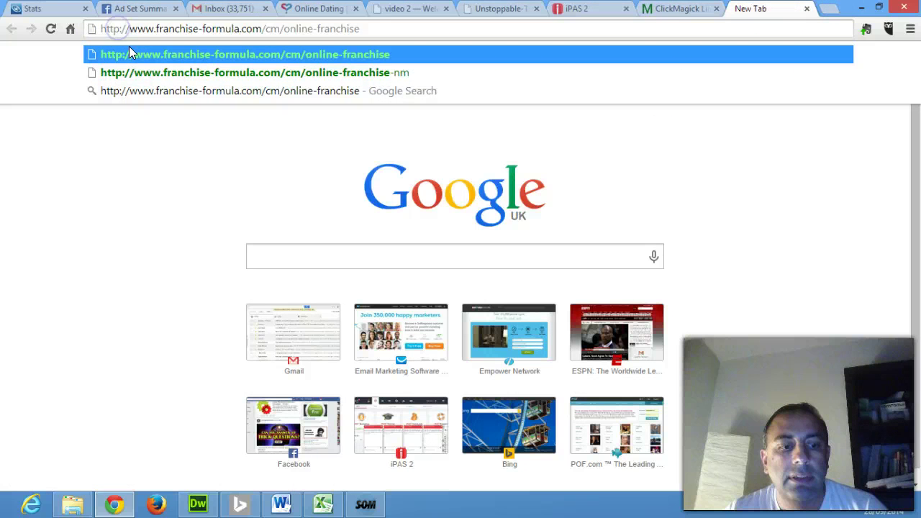
- Open the tracking link over https and decline the before-you-go exit offer
{"action": "type", "text": "s"}
{"action": "left_click", "coordinate": [25, 176]}
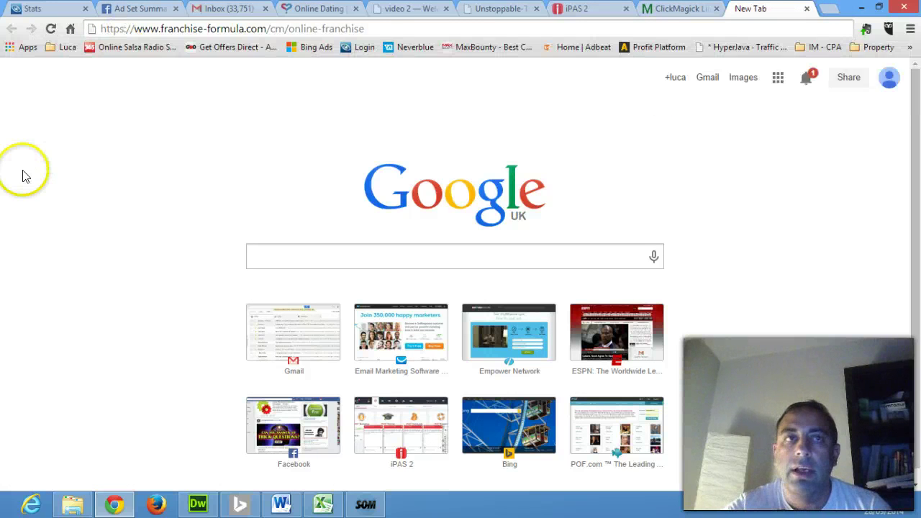
{"action": "key", "text": "Return"}
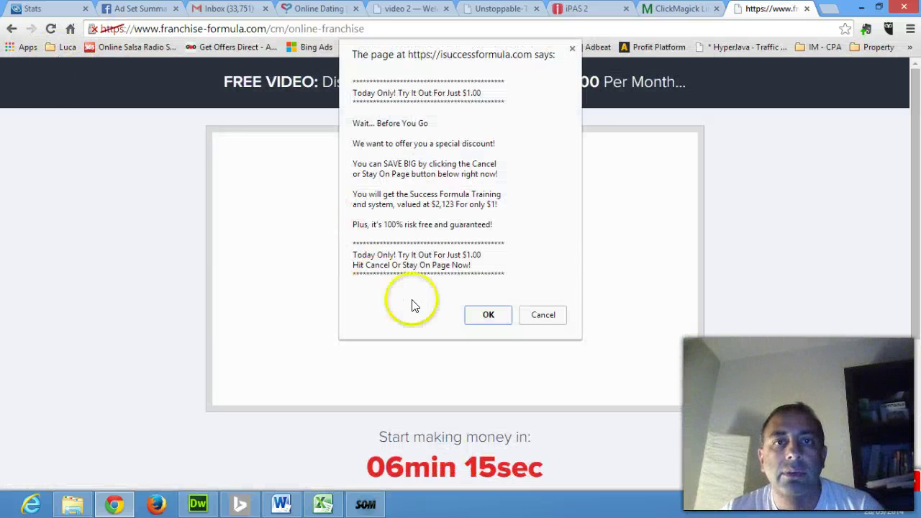
{"action": "left_click", "coordinate": [538, 315]}
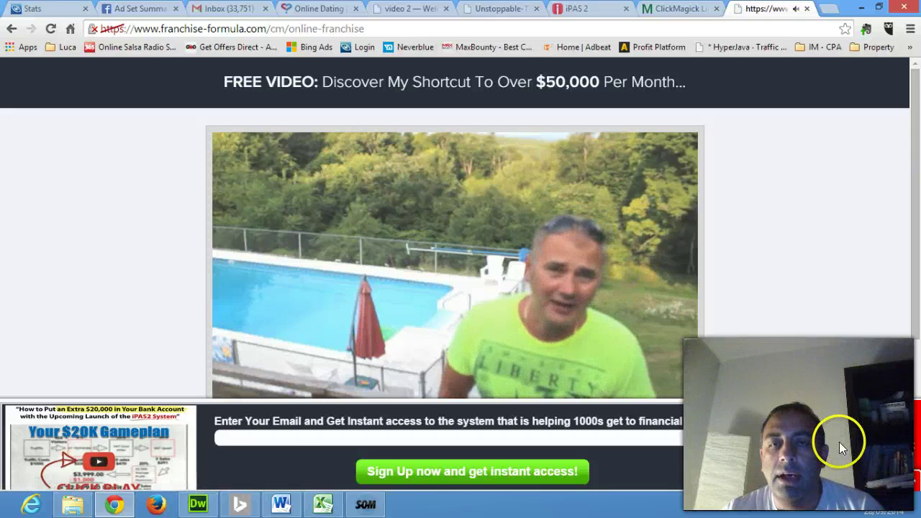
- Close the franchise tab, remove the MagickBar from FB-ipas-RHS, and save the link
{"action": "left_click", "coordinate": [807, 8]}
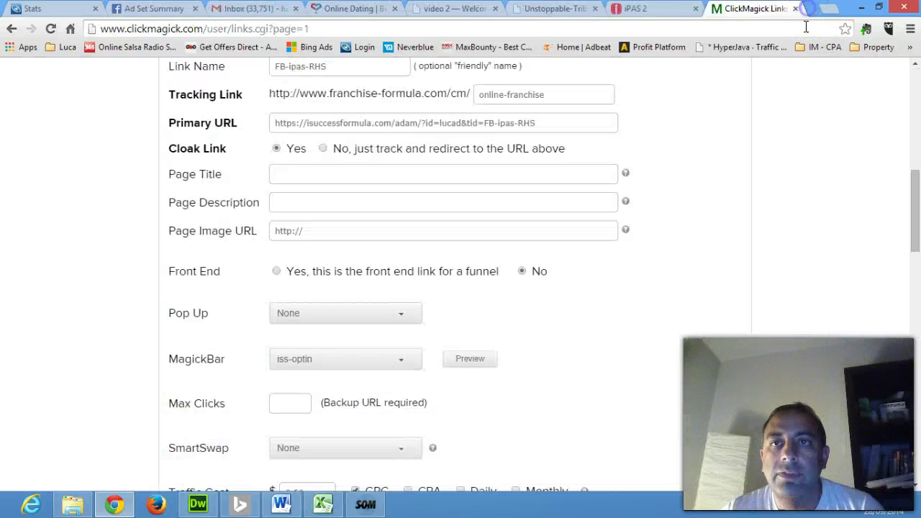
{"action": "left_click", "coordinate": [389, 357]}
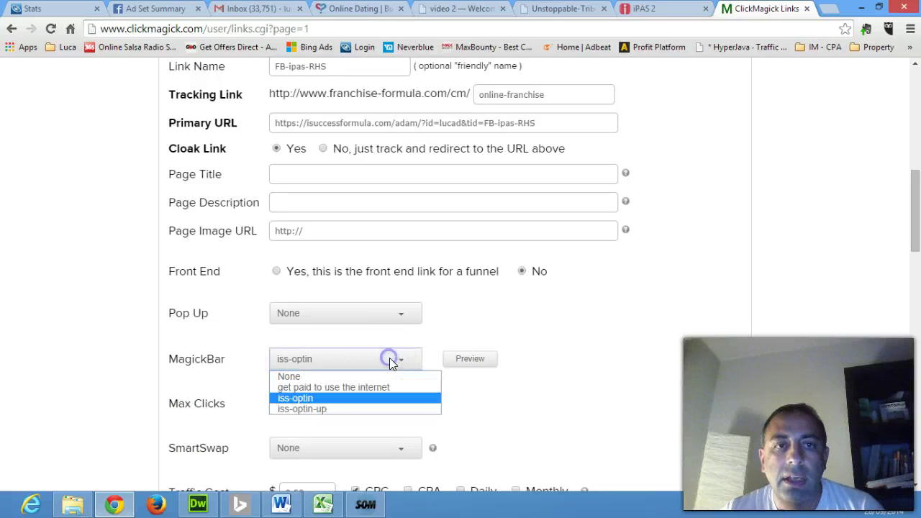
{"action": "left_click", "coordinate": [346, 375]}
{"action": "scroll", "coordinate": [11, 342], "scroll_direction": "down", "scroll_amount": 4}
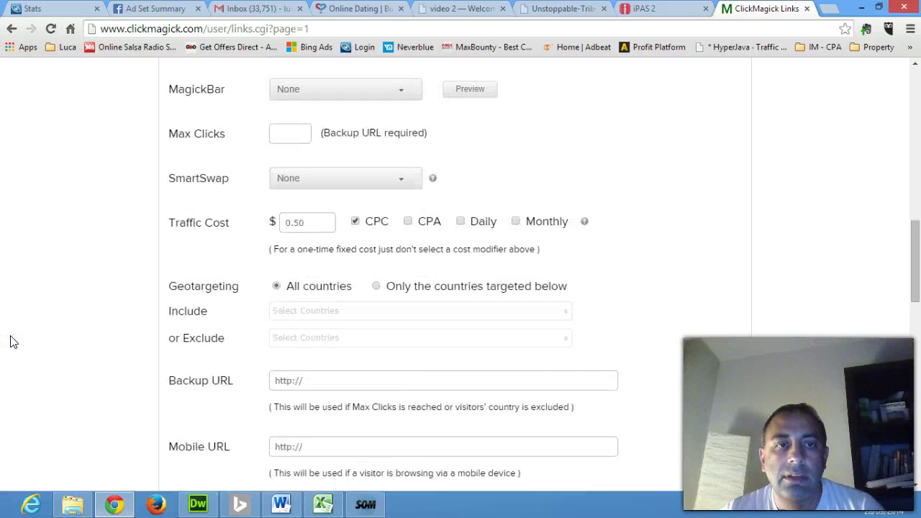
{"action": "scroll", "coordinate": [10, 342], "scroll_direction": "down", "scroll_amount": 4}
{"action": "scroll", "coordinate": [10, 342], "scroll_direction": "down", "scroll_amount": 3}
{"action": "left_click", "coordinate": [293, 307]}
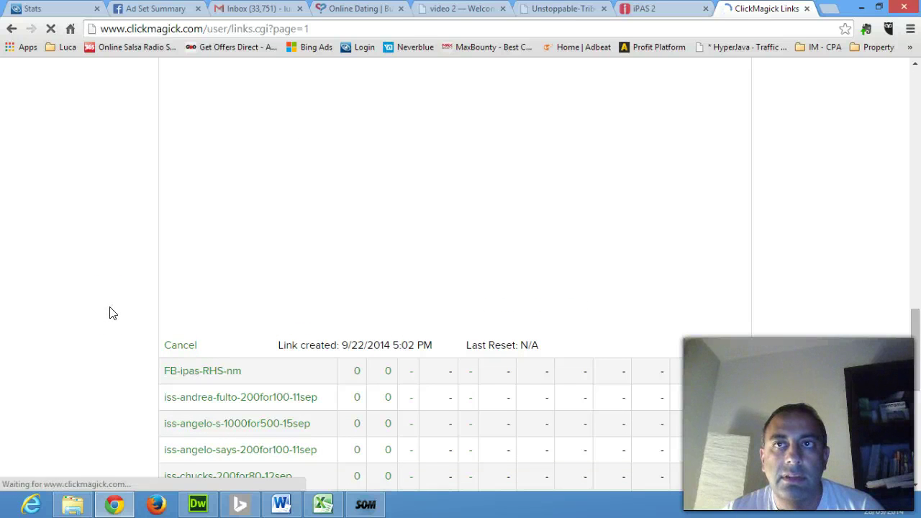
- Reopen the FB-ipas-RHS settings and select its full tracking link address
{"action": "scroll", "coordinate": [110, 313], "scroll_direction": "down", "scroll_amount": 3}
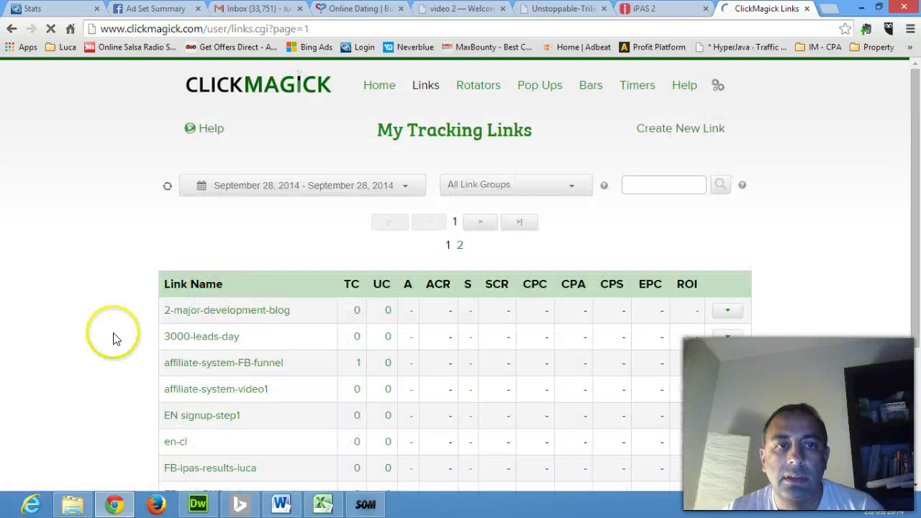
{"action": "scroll", "coordinate": [111, 335], "scroll_direction": "down", "scroll_amount": 3}
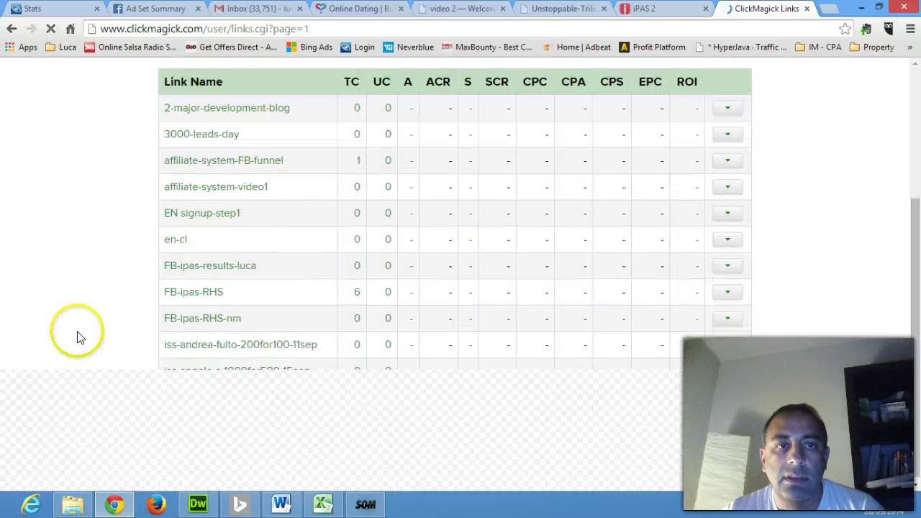
{"action": "left_click", "coordinate": [193, 295]}
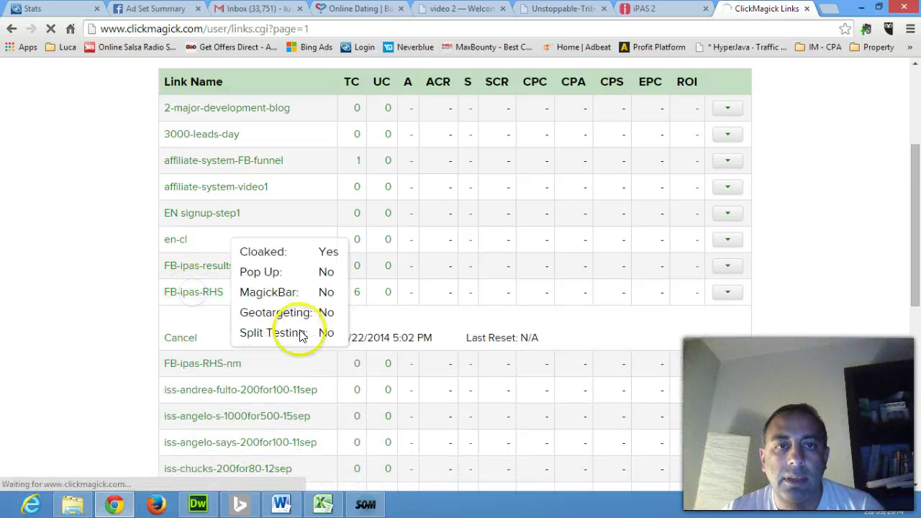
{"action": "left_click_drag", "start_coordinate": [612, 327], "coordinate": [218, 311]}
{"action": "key", "text": "ctrl+c"}
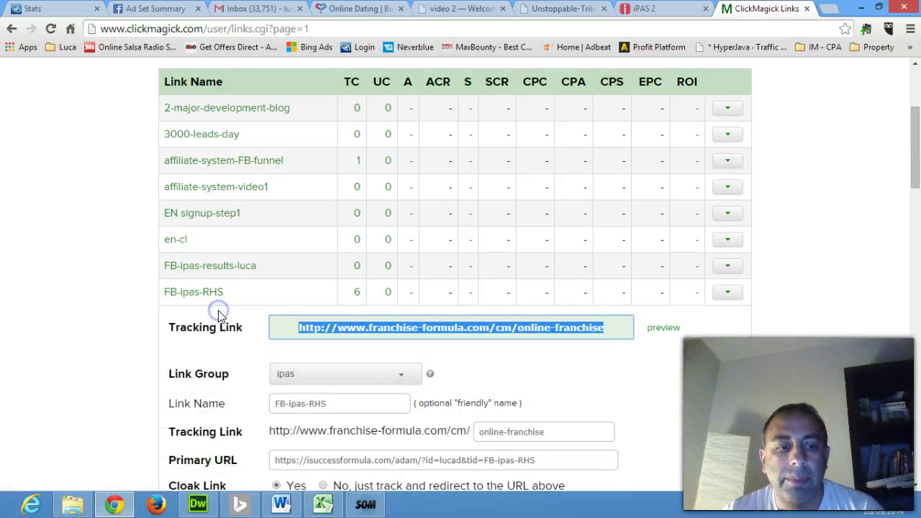
- Load the tracking link over https in a new tab, confirm it stays secure, then close it
{"action": "left_click", "coordinate": [827, 8]}
{"action": "key", "text": "ctrl+v"}
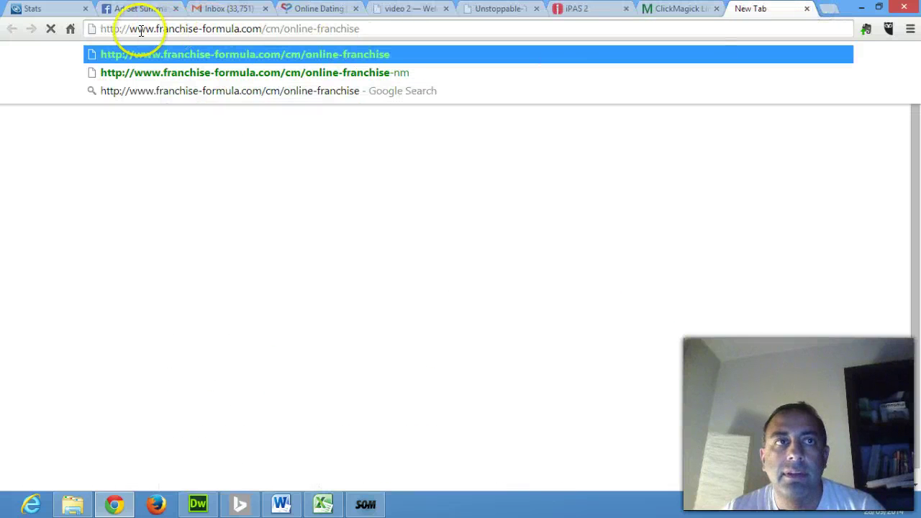
{"action": "type", "text": "s"}
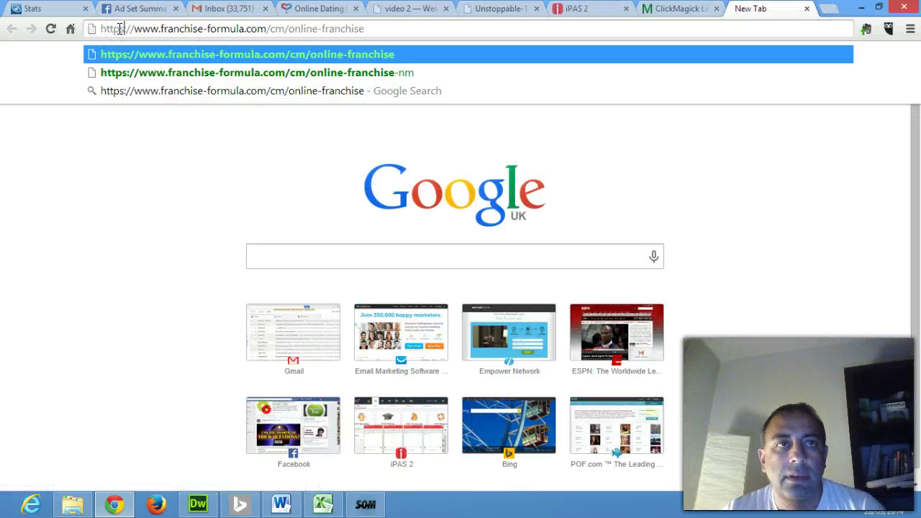
{"action": "key", "text": "Return"}
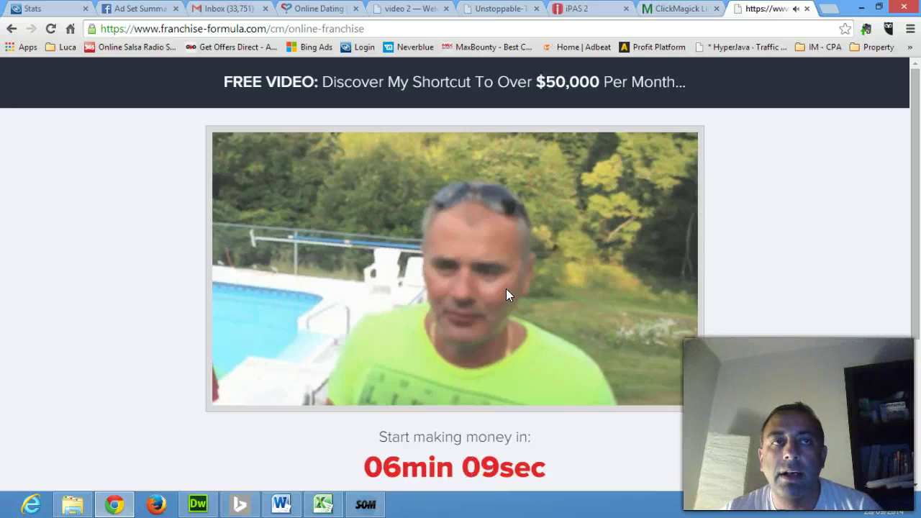
{"action": "scroll", "coordinate": [505, 289], "scroll_direction": "down", "scroll_amount": 5}
{"action": "scroll", "coordinate": [506, 289], "scroll_direction": "up", "scroll_amount": 3}
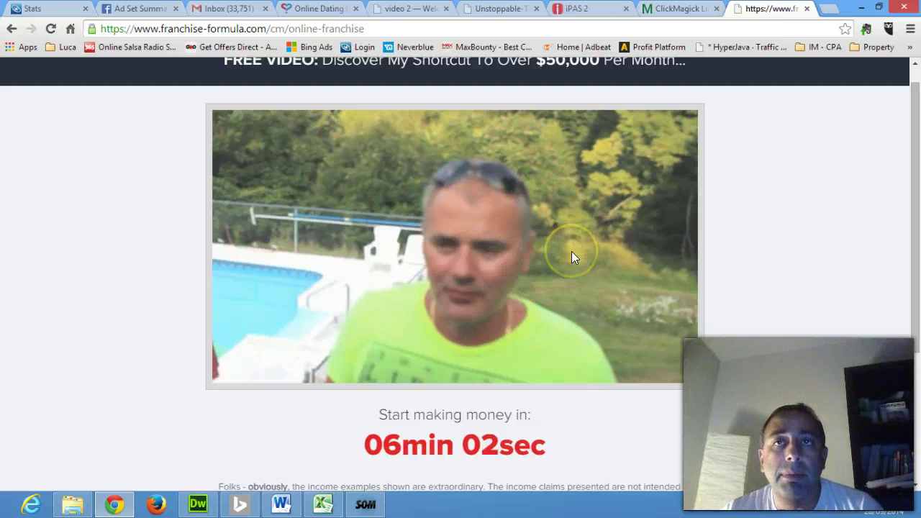
{"action": "left_click", "coordinate": [806, 8]}
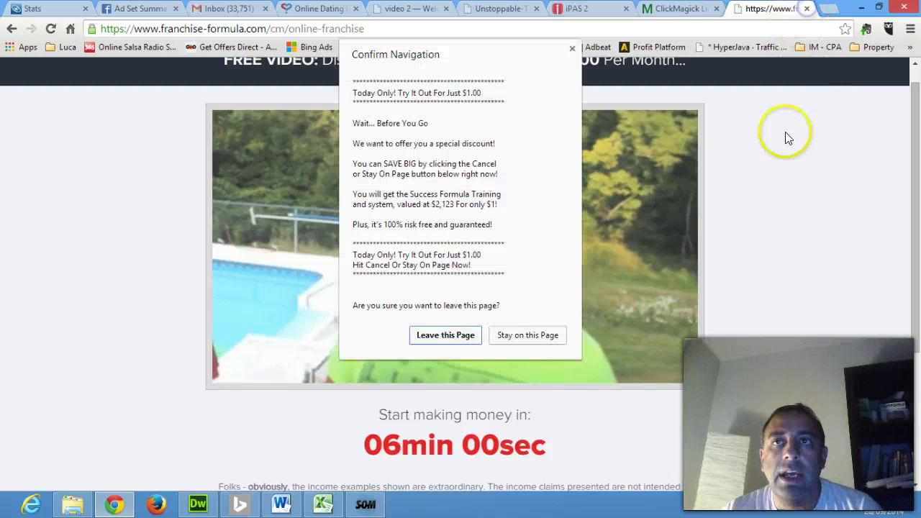
- Leave the test page and pick the bum-3-videos pop-up for the FB-ipas-RHS link
{"action": "left_click", "coordinate": [442, 332]}
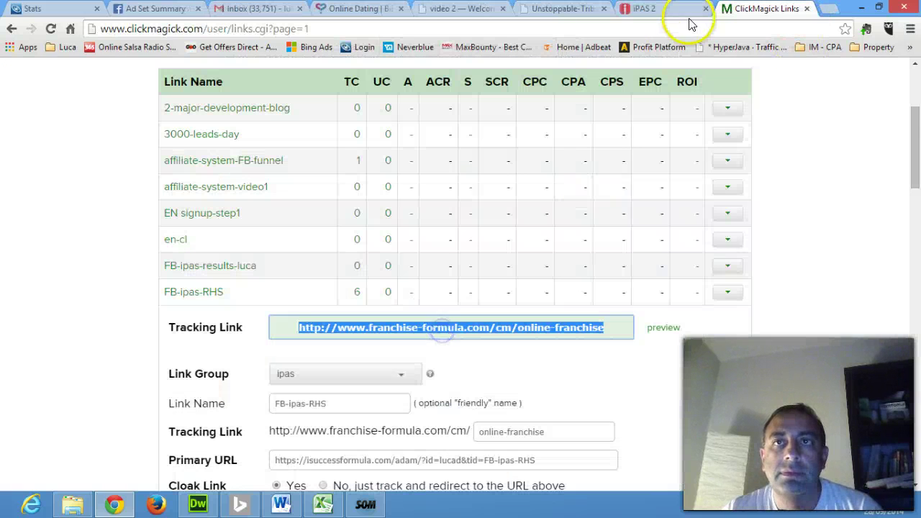
{"action": "scroll", "coordinate": [59, 371], "scroll_direction": "down", "scroll_amount": 2}
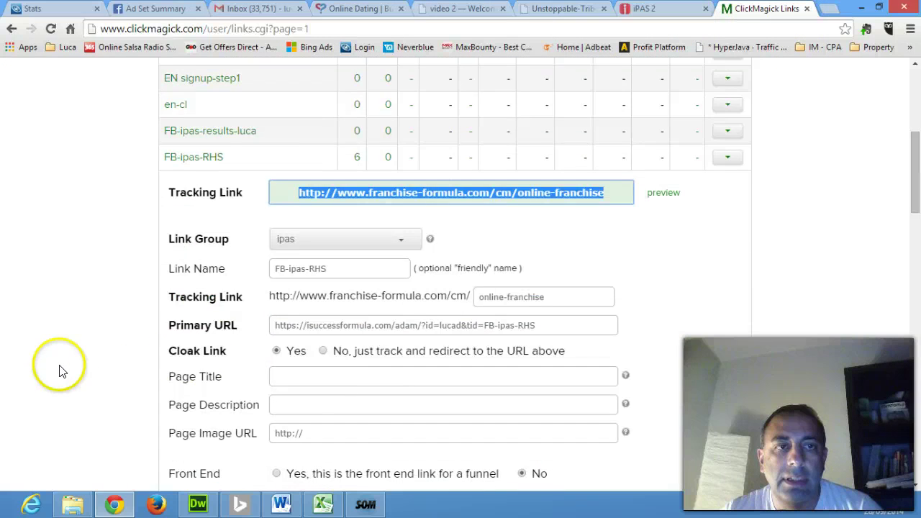
{"action": "scroll", "coordinate": [60, 371], "scroll_direction": "down", "scroll_amount": 3}
{"action": "scroll", "coordinate": [62, 370], "scroll_direction": "down", "scroll_amount": 1}
{"action": "left_click", "coordinate": [327, 244]}
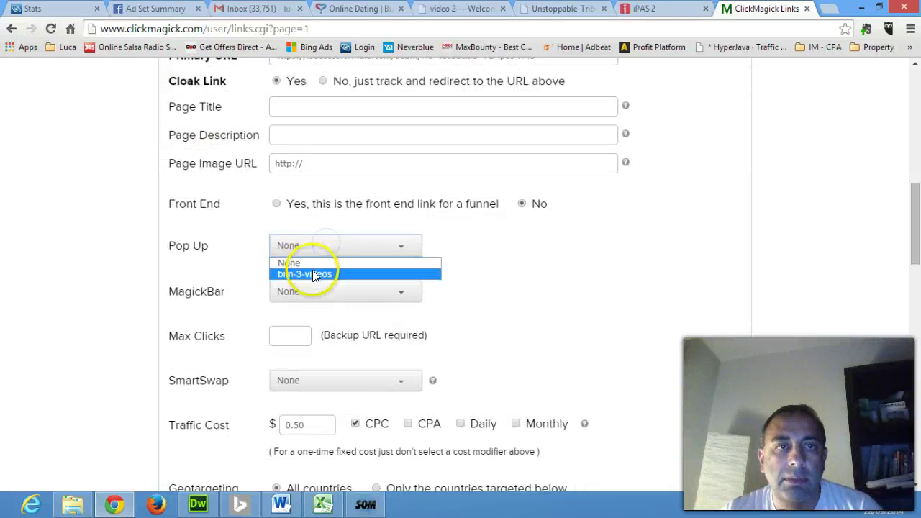
{"action": "left_click", "coordinate": [312, 274]}
- Save the link changes and check that FB-ipas-RHS now shows 7 clicks
{"action": "scroll", "coordinate": [91, 281], "scroll_direction": "down", "scroll_amount": 3}
{"action": "scroll", "coordinate": [108, 314], "scroll_direction": "down", "scroll_amount": 3}
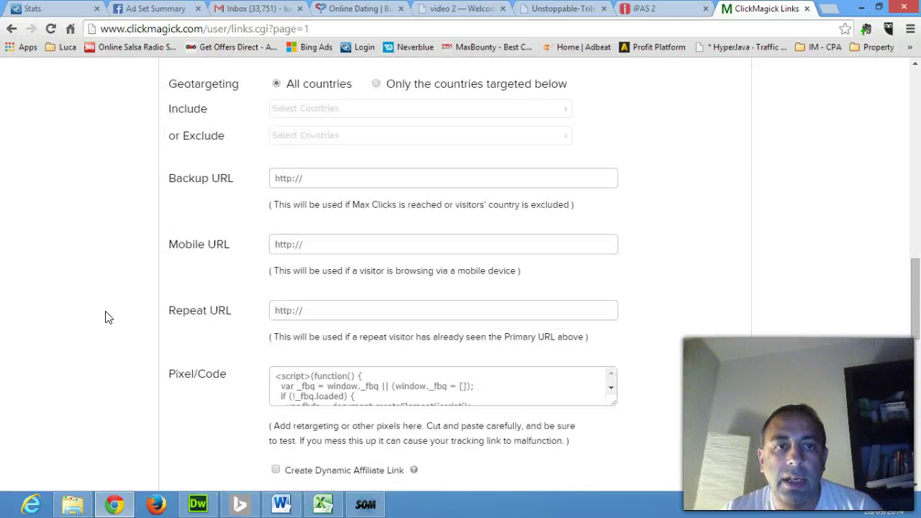
{"action": "scroll", "coordinate": [107, 318], "scroll_direction": "down", "scroll_amount": 3}
{"action": "left_click", "coordinate": [330, 308]}
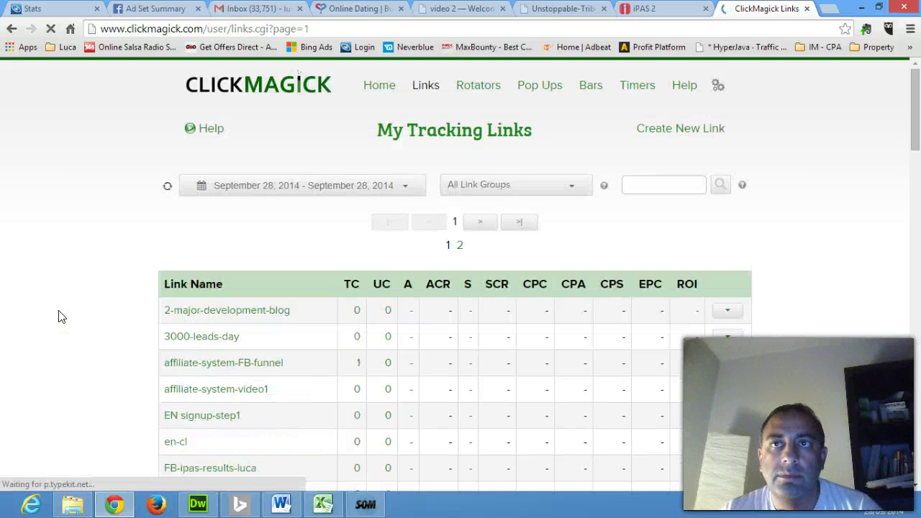
{"action": "scroll", "coordinate": [60, 298], "scroll_direction": "down", "scroll_amount": 2}
{"action": "scroll", "coordinate": [60, 299], "scroll_direction": "down", "scroll_amount": 2}
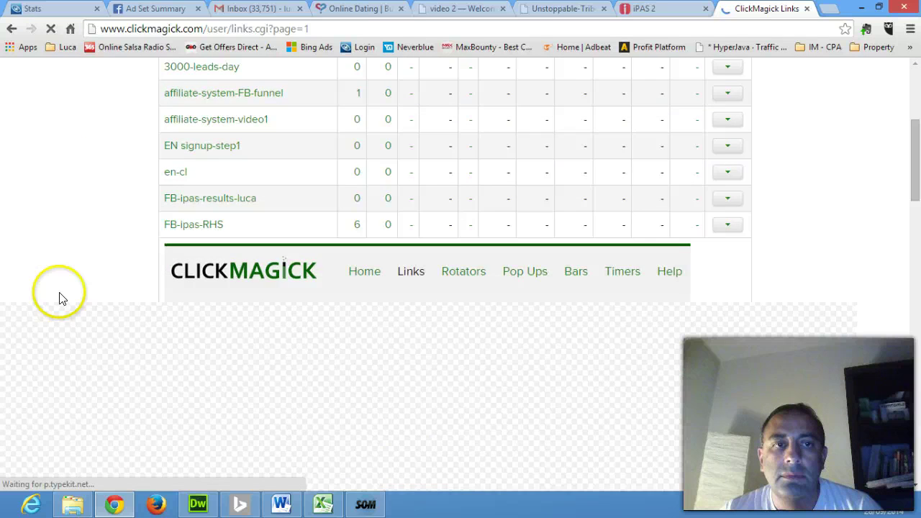
{"action": "scroll", "coordinate": [69, 306], "scroll_direction": "down", "scroll_amount": 3}
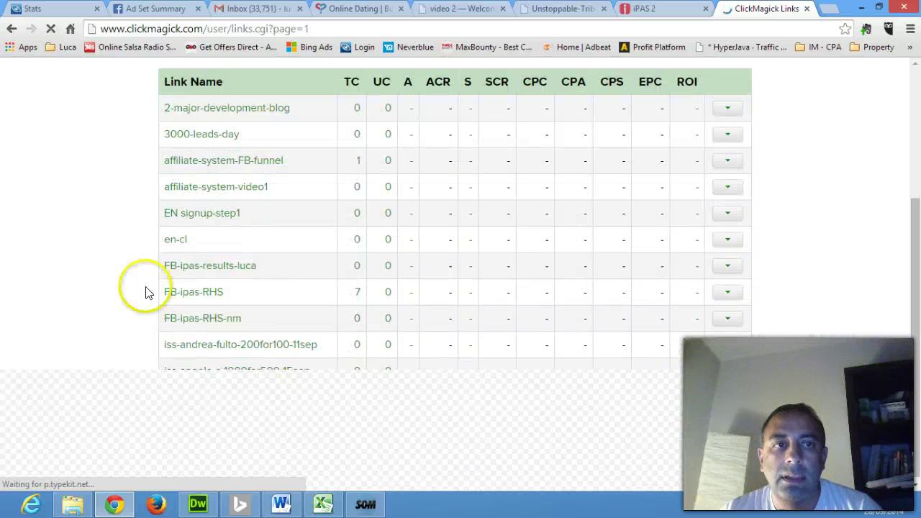
- Reopen the FB-ipas-RHS link settings and select its full tracking link address
{"action": "left_click", "coordinate": [203, 292]}
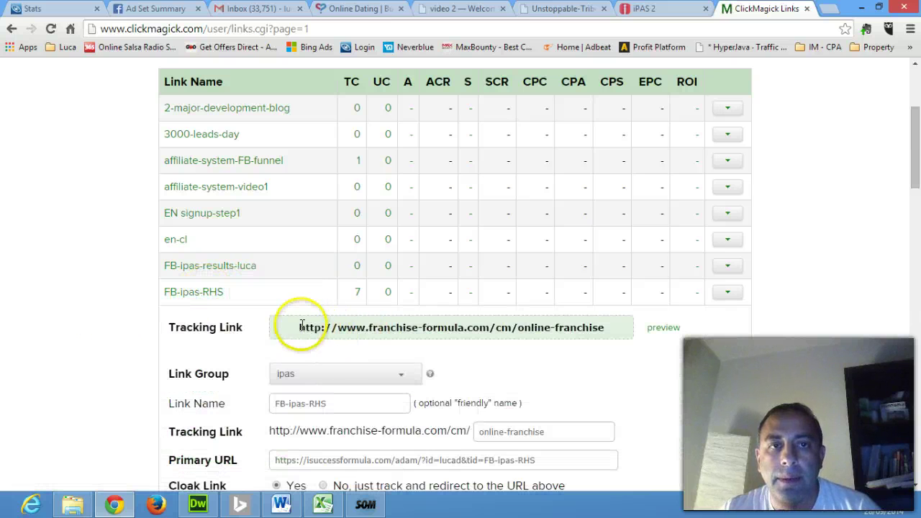
{"action": "left_click_drag", "start_coordinate": [299, 328], "coordinate": [589, 328]}
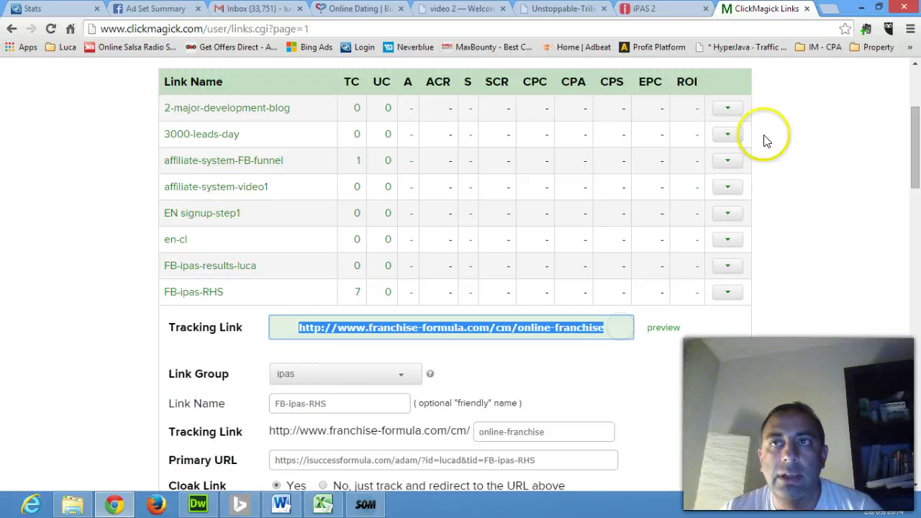
- Load the copied tracking link over https in a new tab
{"action": "left_click", "coordinate": [827, 10]}
{"action": "key", "text": "ctrl+v"}
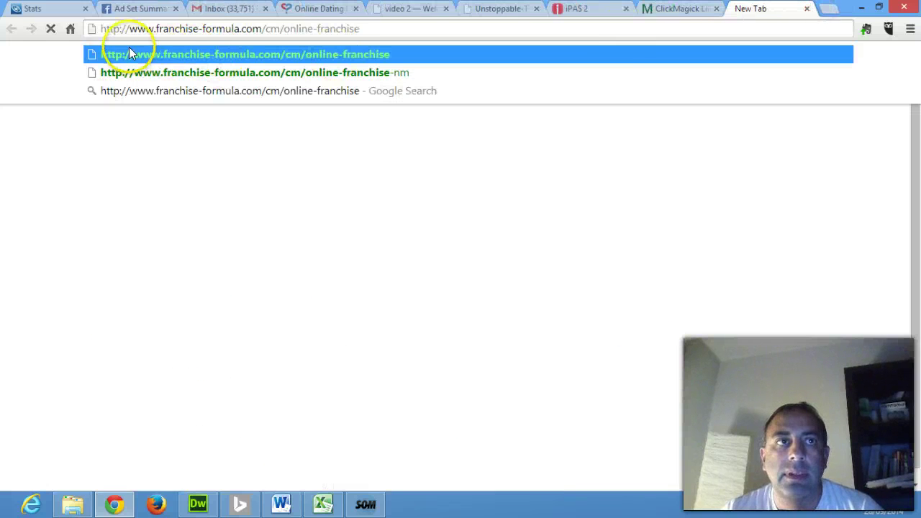
{"action": "left_click", "coordinate": [117, 27]}
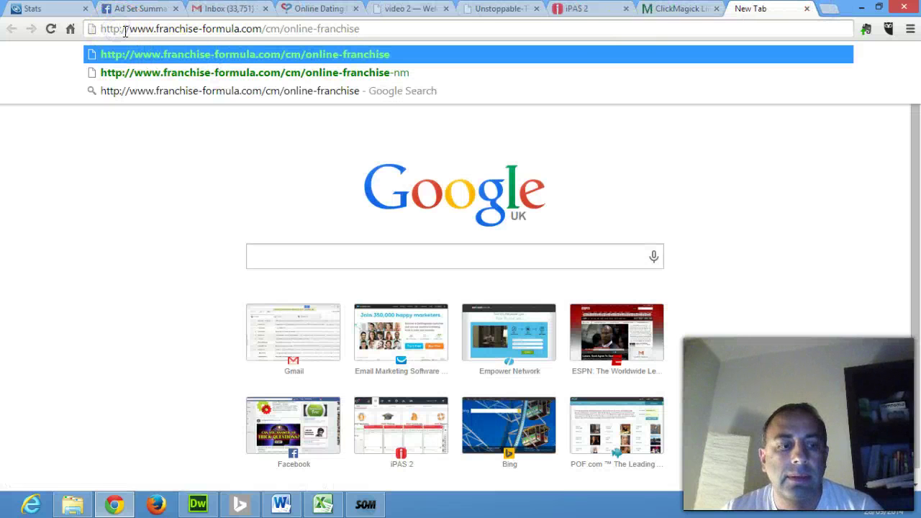
{"action": "type", "text": "s"}
{"action": "key", "text": "Return"}
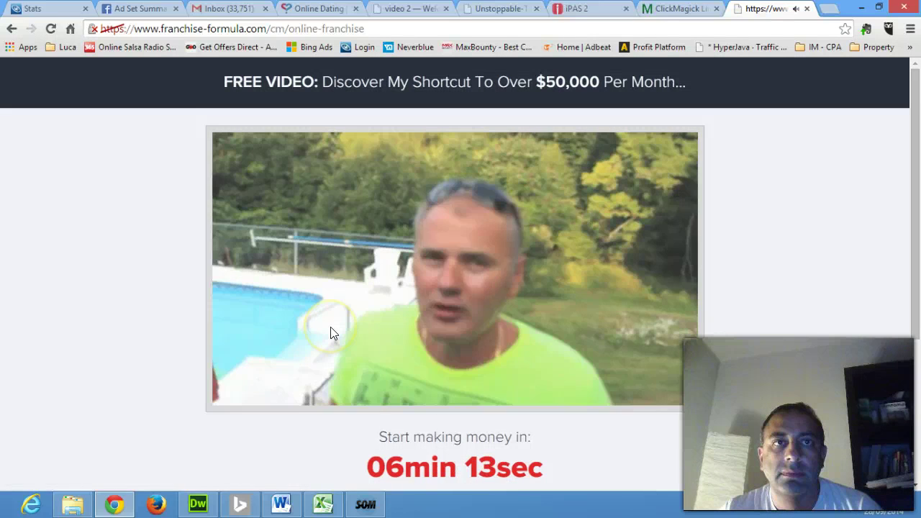
- Trigger and close the Big Idea Mastermind pop-up, then close the insecure franchise-formula tab
{"action": "left_click", "coordinate": [332, 334]}
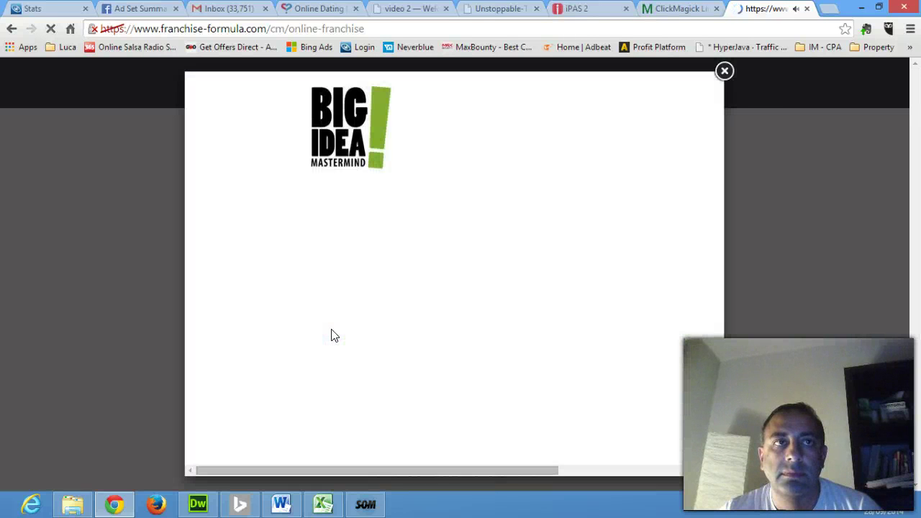
{"action": "left_click", "coordinate": [725, 72]}
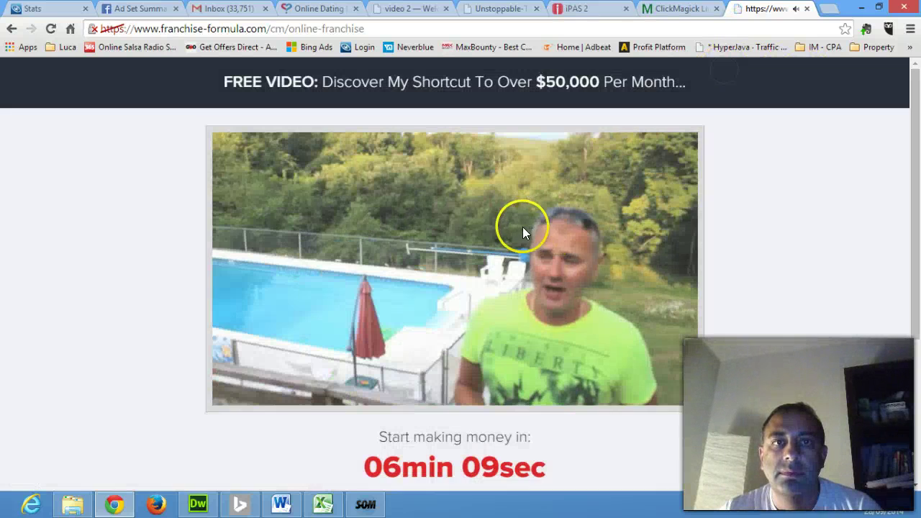
{"action": "left_click", "coordinate": [518, 229]}
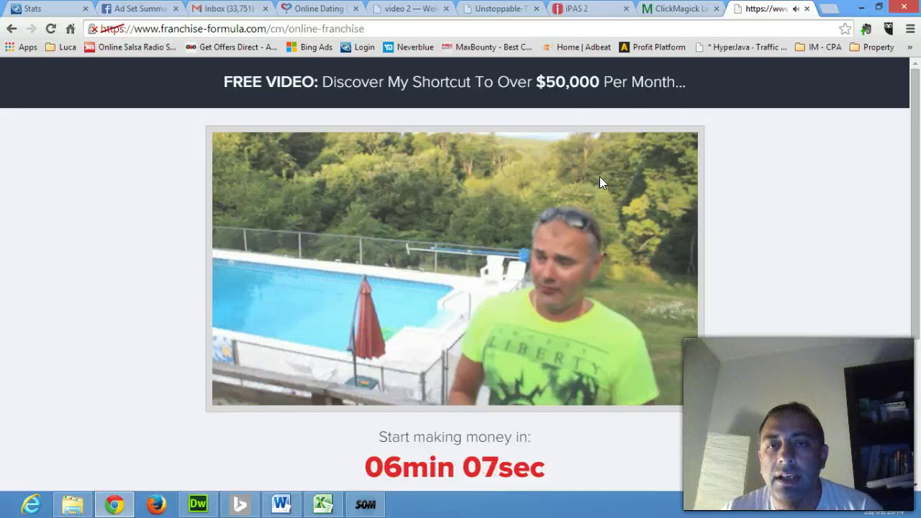
{"action": "left_click", "coordinate": [782, 19]}
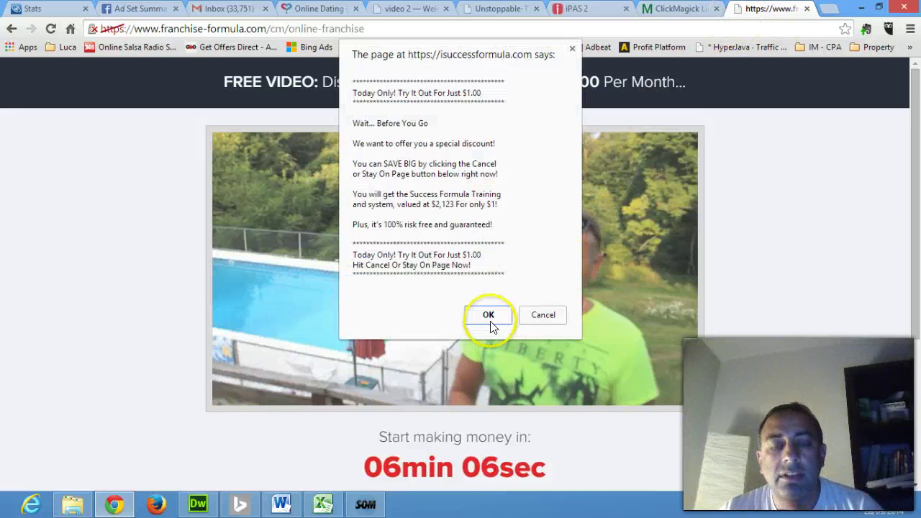
{"action": "left_click", "coordinate": [539, 315]}
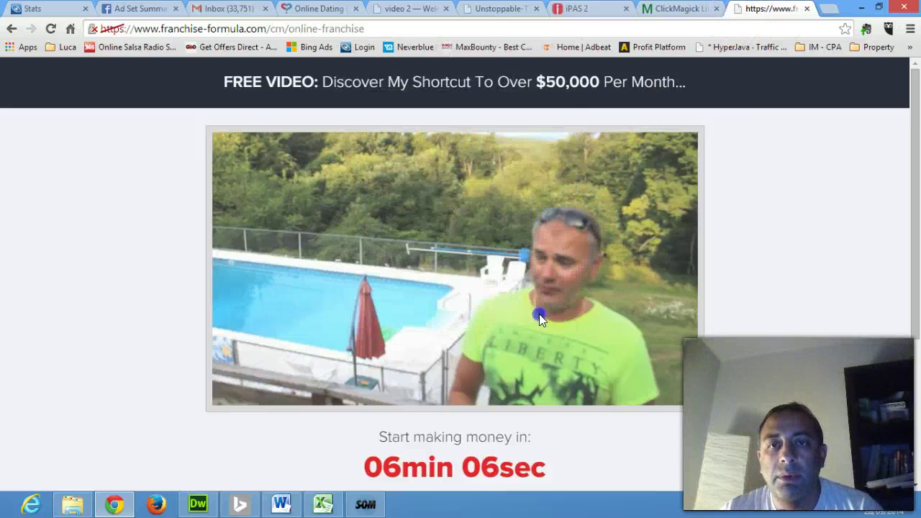
{"action": "left_click", "coordinate": [808, 9]}
- Set the FB-ipas-RHS link's Pop Up to None and save the changes
{"action": "scroll", "coordinate": [343, 374], "scroll_direction": "down", "scroll_amount": 2}
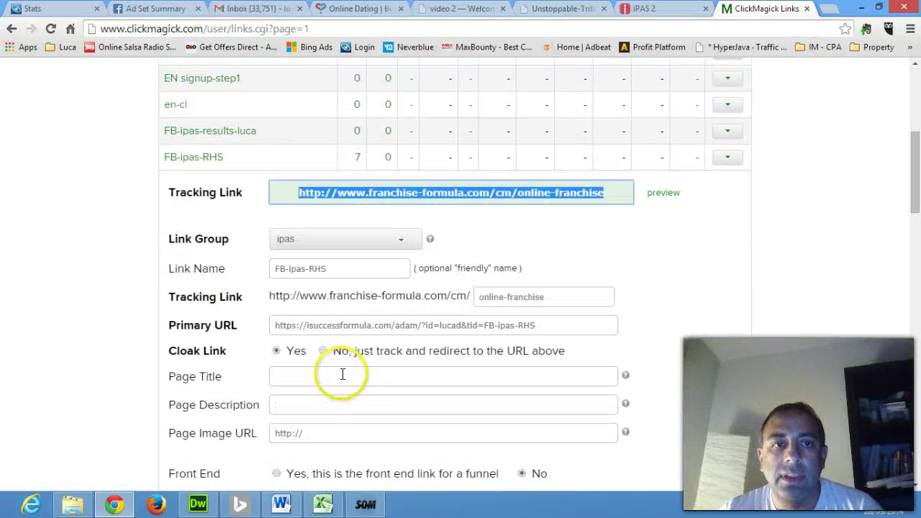
{"action": "scroll", "coordinate": [342, 375], "scroll_direction": "down", "scroll_amount": 2}
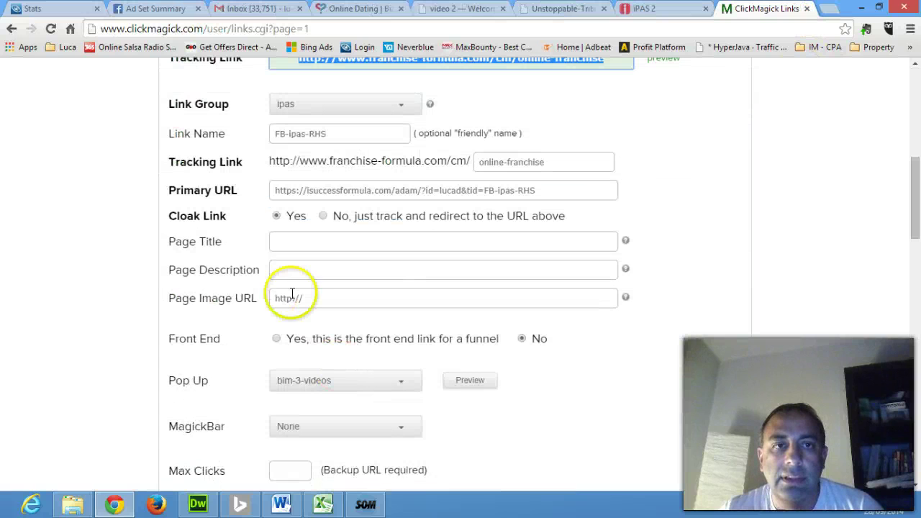
{"action": "left_click", "coordinate": [339, 385]}
{"action": "left_click", "coordinate": [319, 397]}
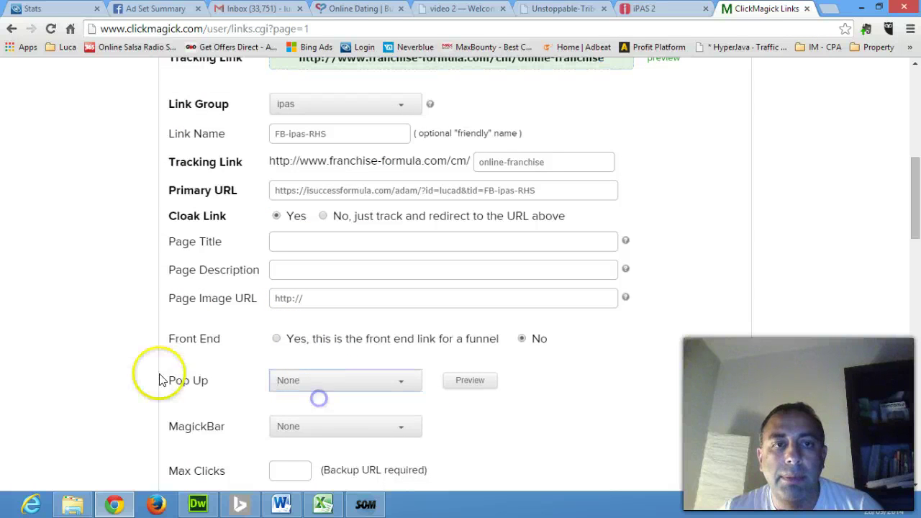
{"action": "scroll", "coordinate": [108, 357], "scroll_direction": "down", "scroll_amount": 6}
{"action": "scroll", "coordinate": [119, 365], "scroll_direction": "down", "scroll_amount": 5}
{"action": "left_click", "coordinate": [311, 371]}
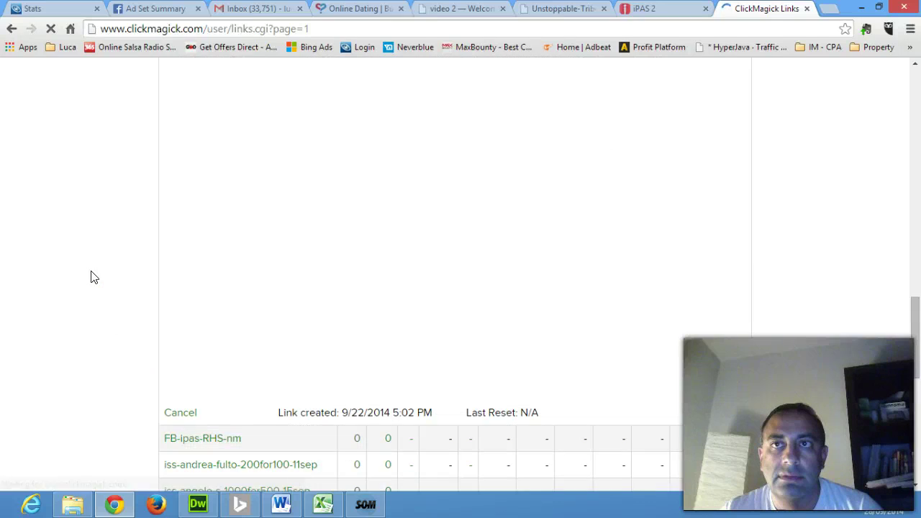
- Reopen the FB-ipas-RHS settings and select its full tracking link URL
{"action": "scroll", "coordinate": [92, 277], "scroll_direction": "down", "scroll_amount": 3}
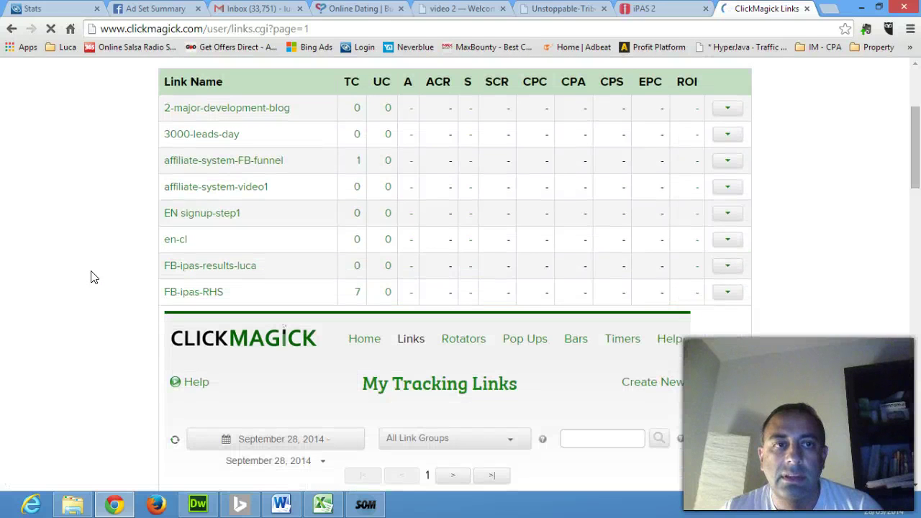
{"action": "left_click", "coordinate": [99, 288]}
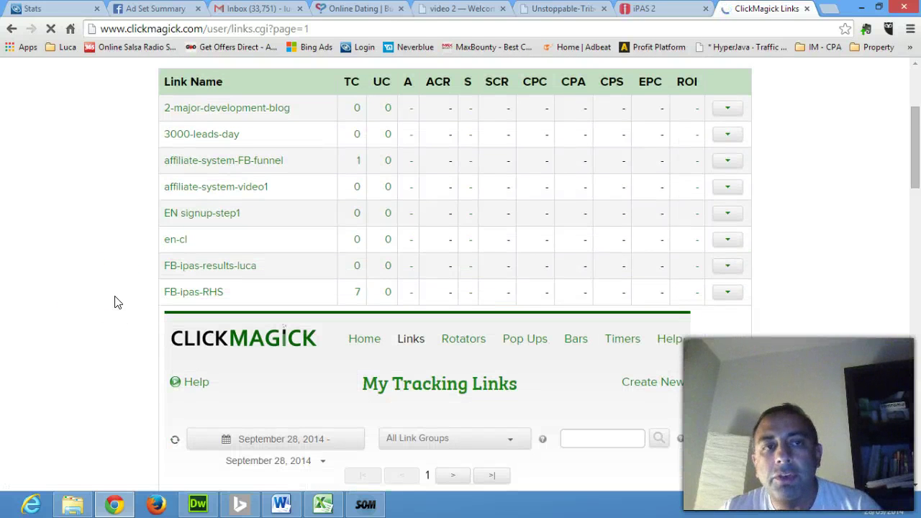
{"action": "left_click", "coordinate": [111, 296]}
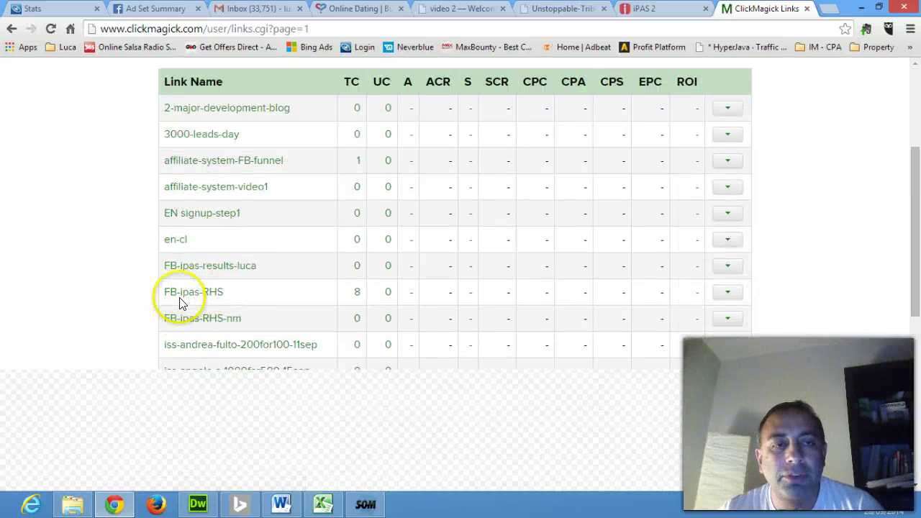
{"action": "left_click", "coordinate": [186, 298]}
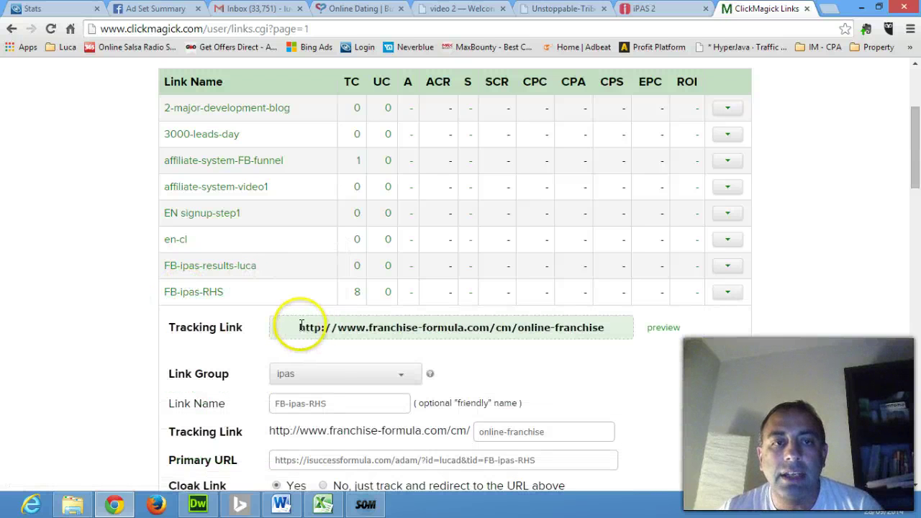
{"action": "left_click_drag", "start_coordinate": [300, 327], "coordinate": [603, 327]}
{"action": "key", "text": "ctrl+c"}
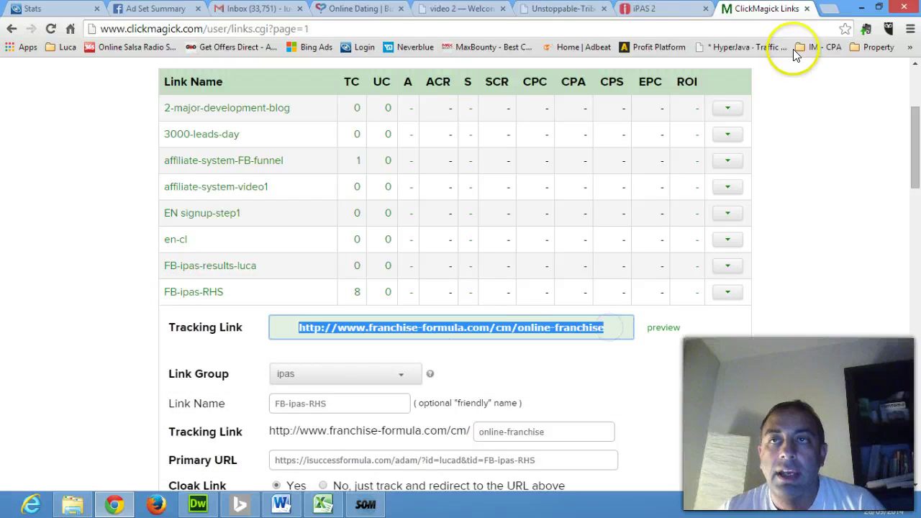
- Load the tracking link over https, dismiss the discount dialog, pause the video, and return to ClickMagick
{"action": "left_click", "coordinate": [828, 10]}
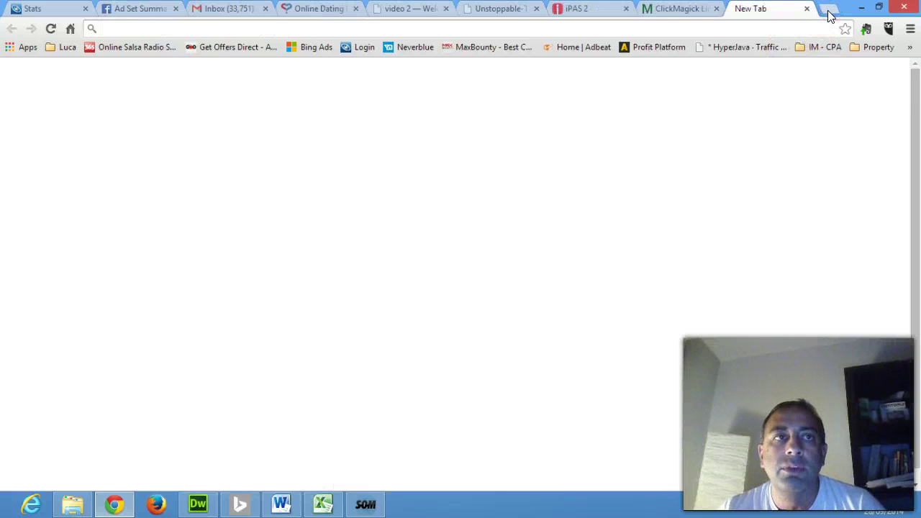
{"action": "key", "text": "ctrl+v"}
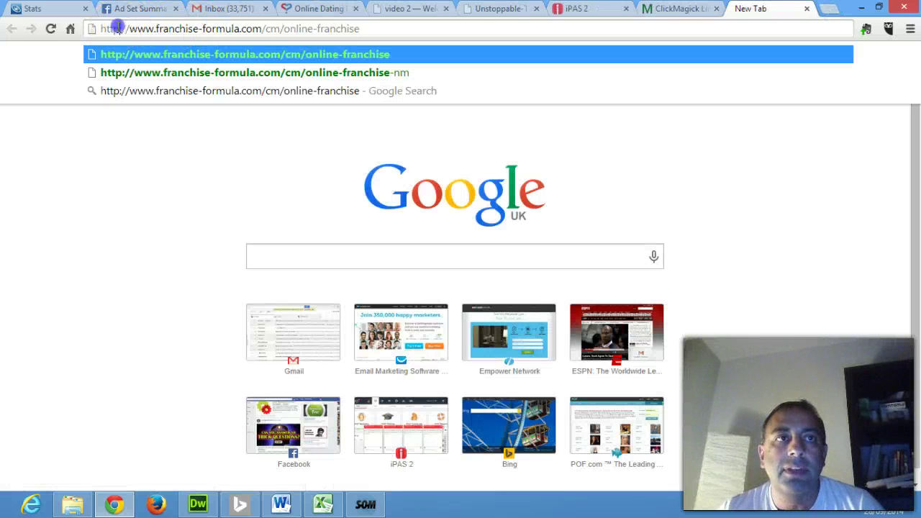
{"action": "type", "text": "s"}
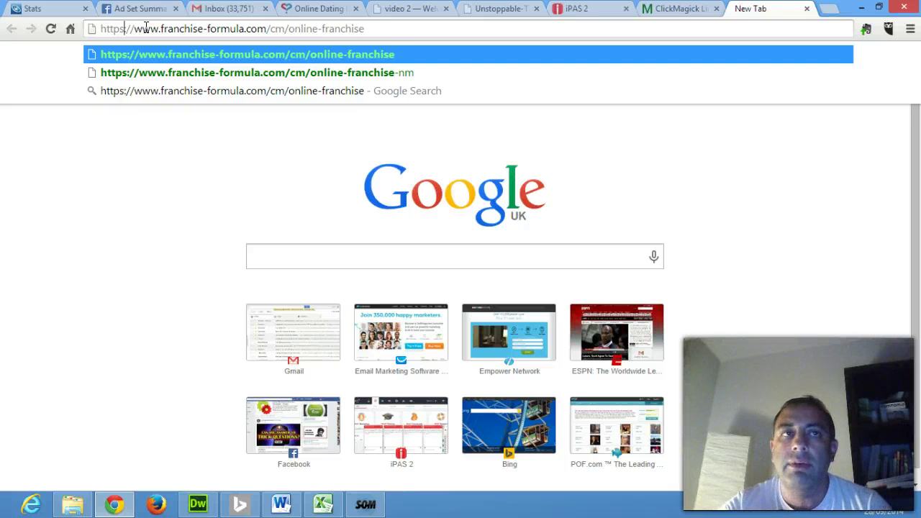
{"action": "key", "text": "Return"}
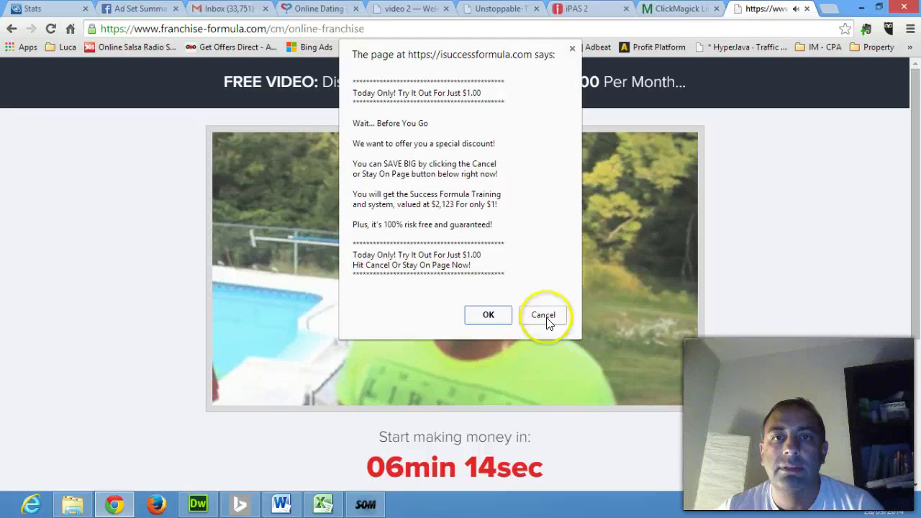
{"action": "left_click", "coordinate": [545, 316]}
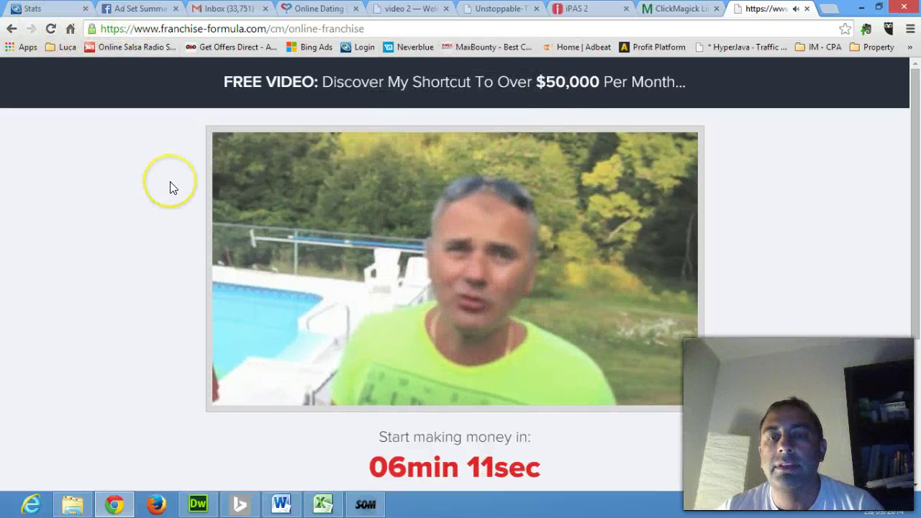
{"action": "left_click", "coordinate": [352, 196]}
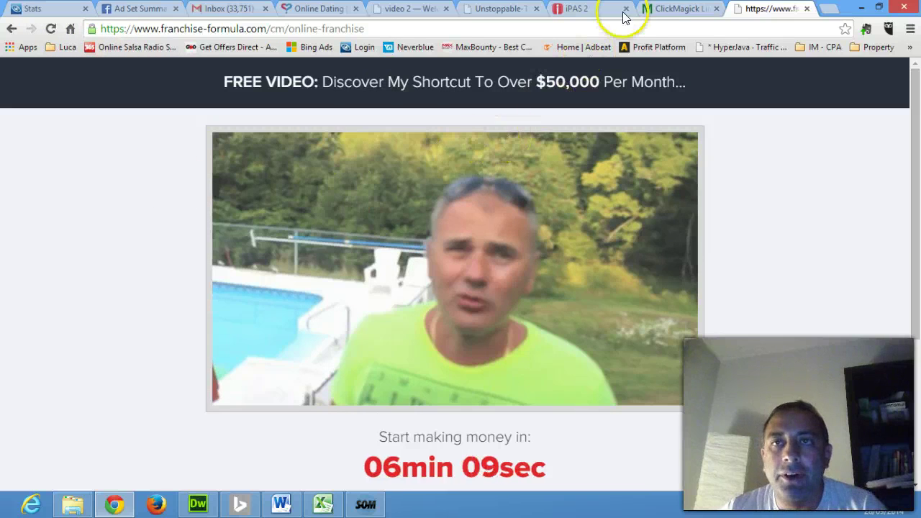
{"action": "key", "text": "ctrl+shift+Tab"}
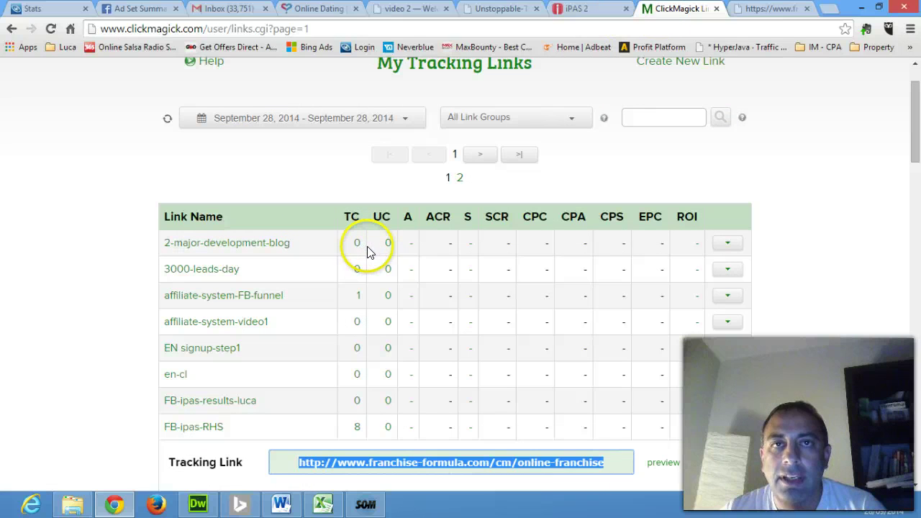
{"action": "scroll", "coordinate": [347, 327], "scroll_direction": "down", "scroll_amount": 1}
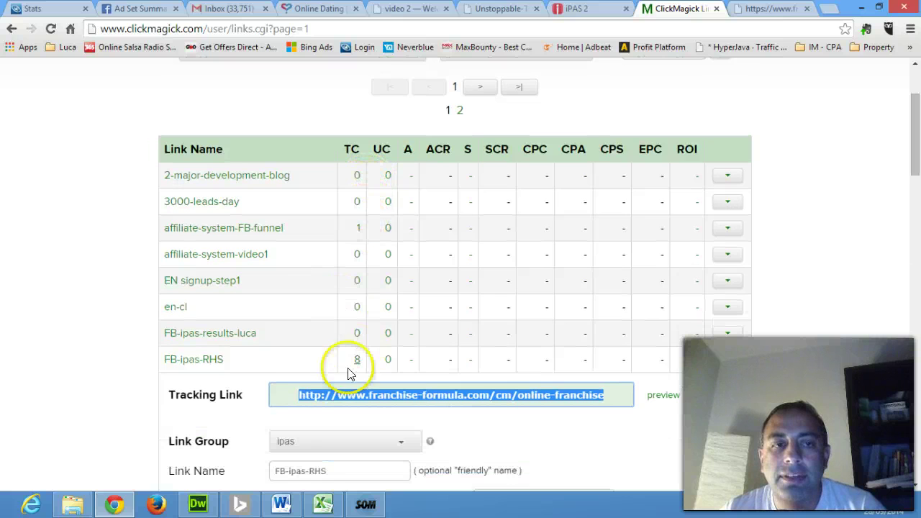
{"action": "scroll", "coordinate": [230, 395], "scroll_direction": "down", "scroll_amount": 2}
{"action": "scroll", "coordinate": [240, 390], "scroll_direction": "down", "scroll_amount": 1}
{"action": "scroll", "coordinate": [242, 394], "scroll_direction": "down", "scroll_amount": 2}
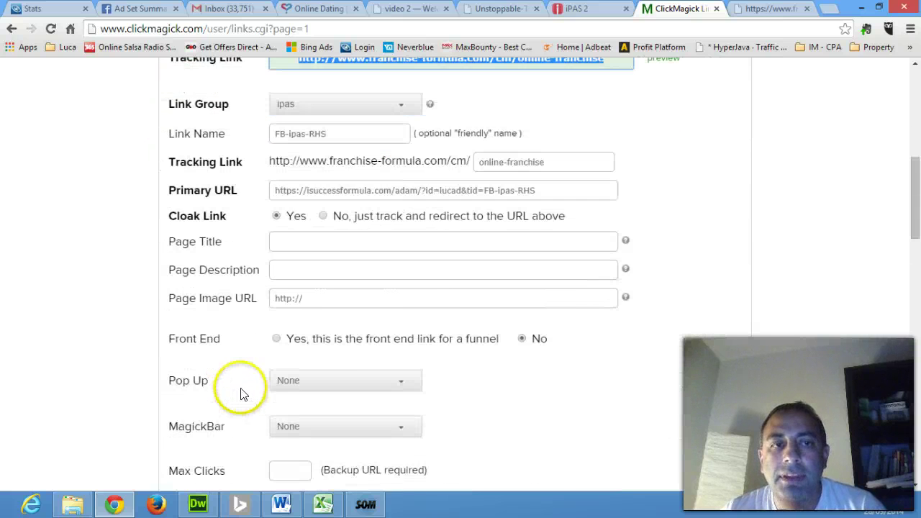
{"action": "scroll", "coordinate": [241, 393], "scroll_direction": "down", "scroll_amount": 1}
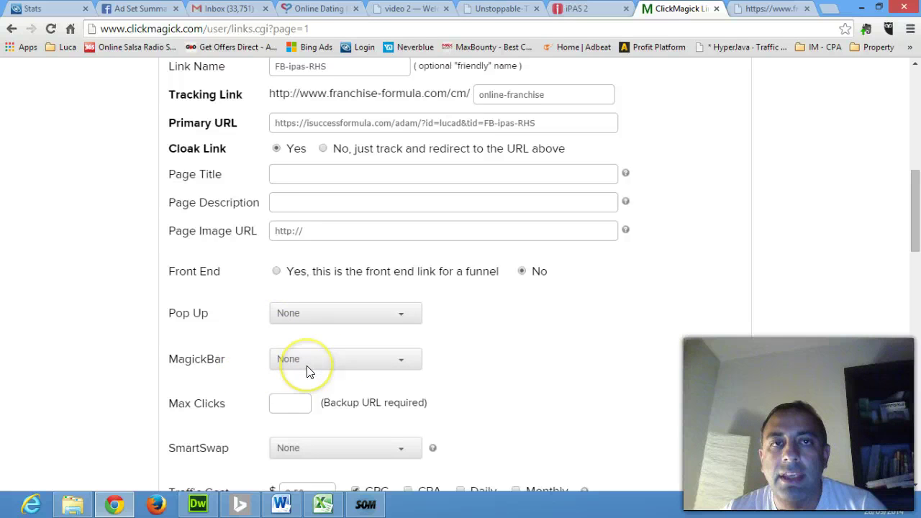
{"action": "scroll", "coordinate": [307, 370], "scroll_direction": "up", "scroll_amount": 1}
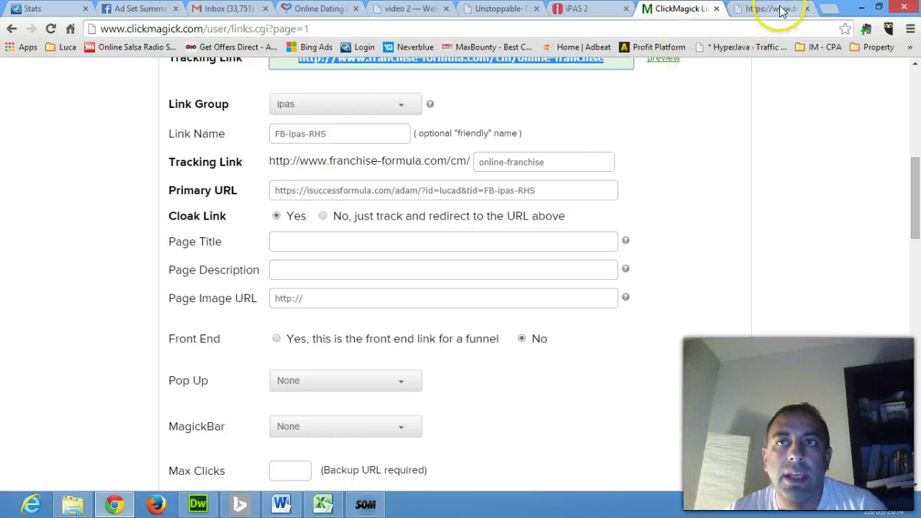
- Switch back to the franchise-formula tab to confirm it is still secure over https
{"action": "key", "text": "ctrl+Tab"}
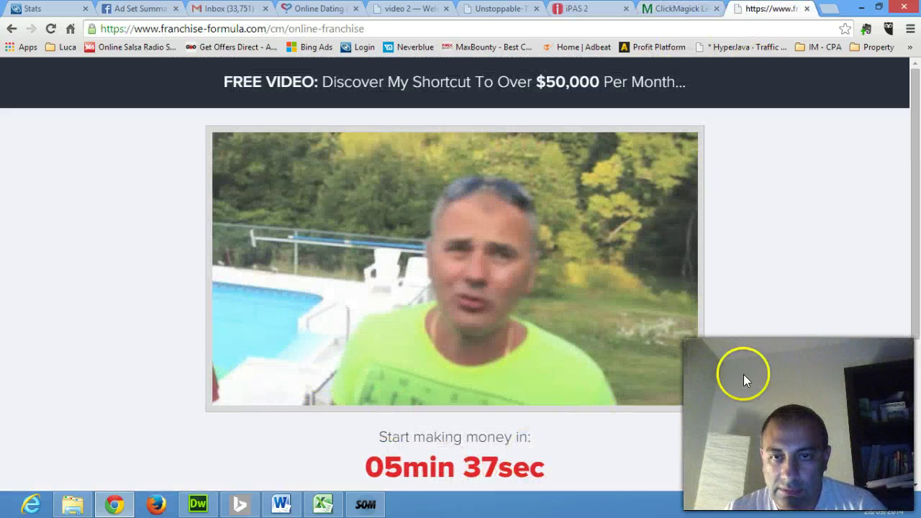